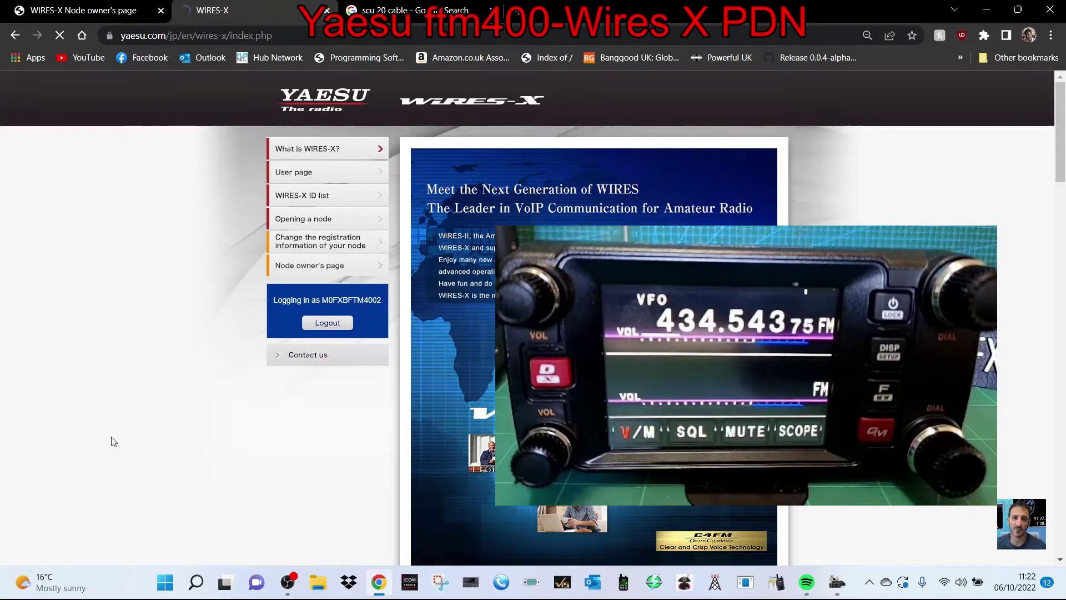
# View the SCU-20 cable images and list the computer's COM and LPT ports in Device Manager
pyautogui.click(424, 17)
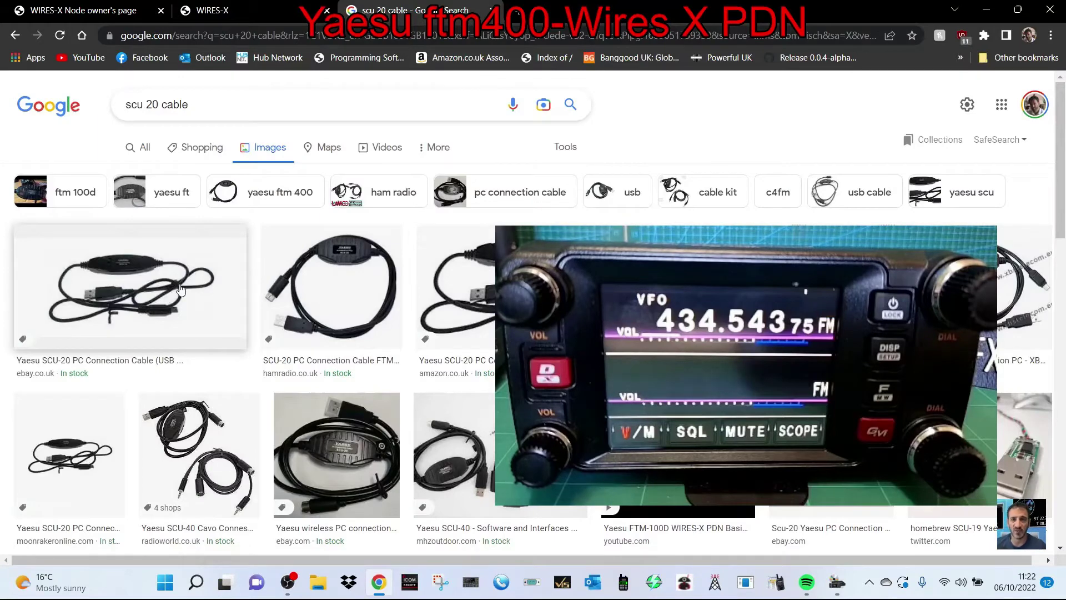
pyautogui.click(248, 6)
pyautogui.rightClick(156, 584)
pyautogui.click(159, 285)
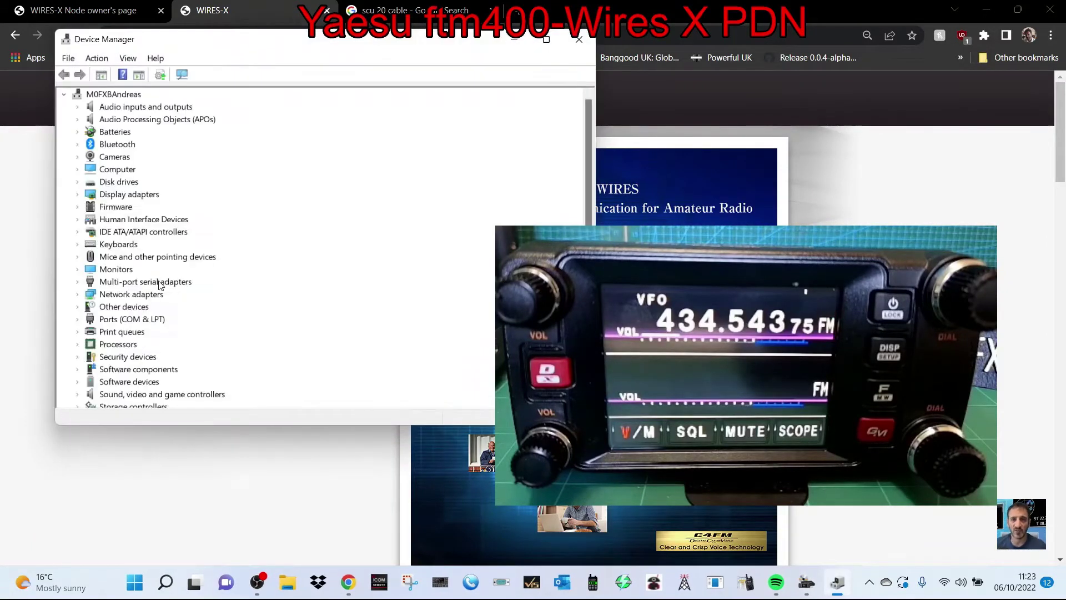
pyautogui.doubleClick(151, 321)
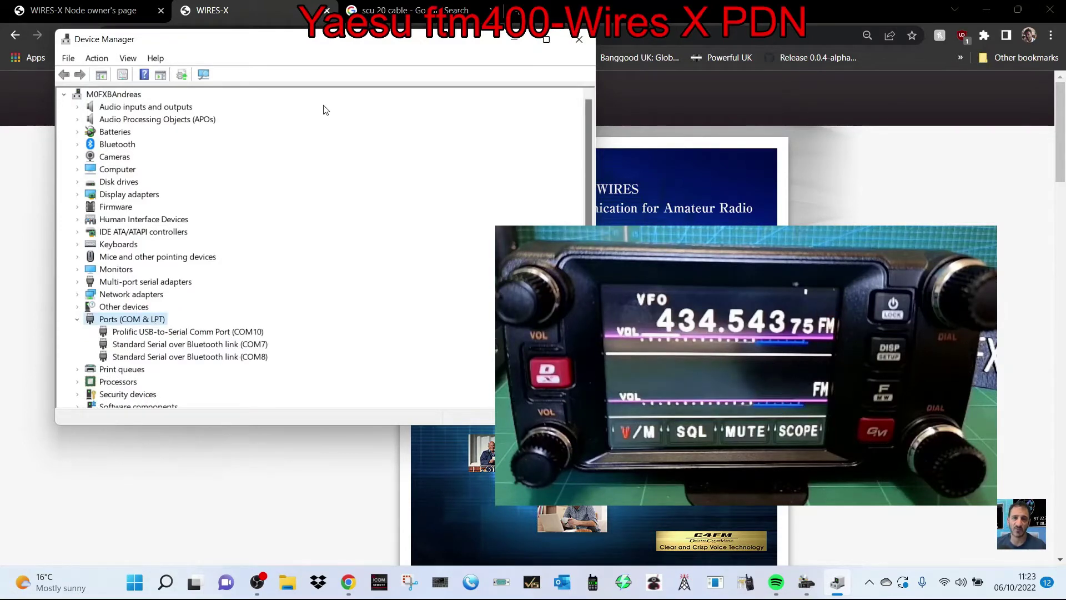
pyautogui.moveTo(333, 42); pyautogui.dragTo(325, 126)
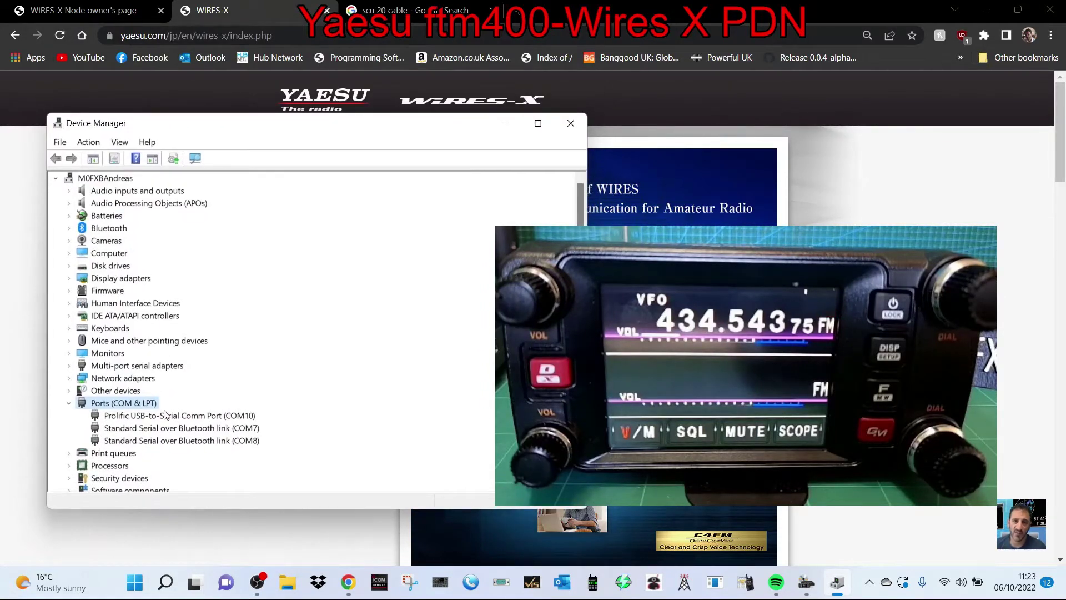
# Examine the compatible drivers available on the computer for the Prolific USB-to-Serial Comm Port (COM10), leaving the installed driver as is
pyautogui.rightClick(214, 419)
pyautogui.click(228, 424)
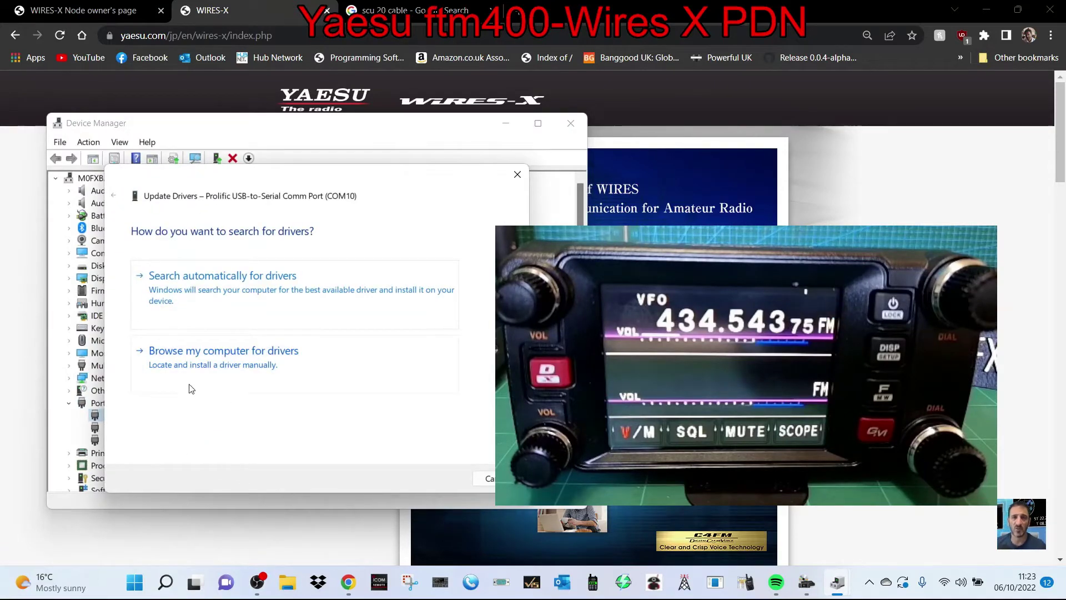
pyautogui.click(195, 368)
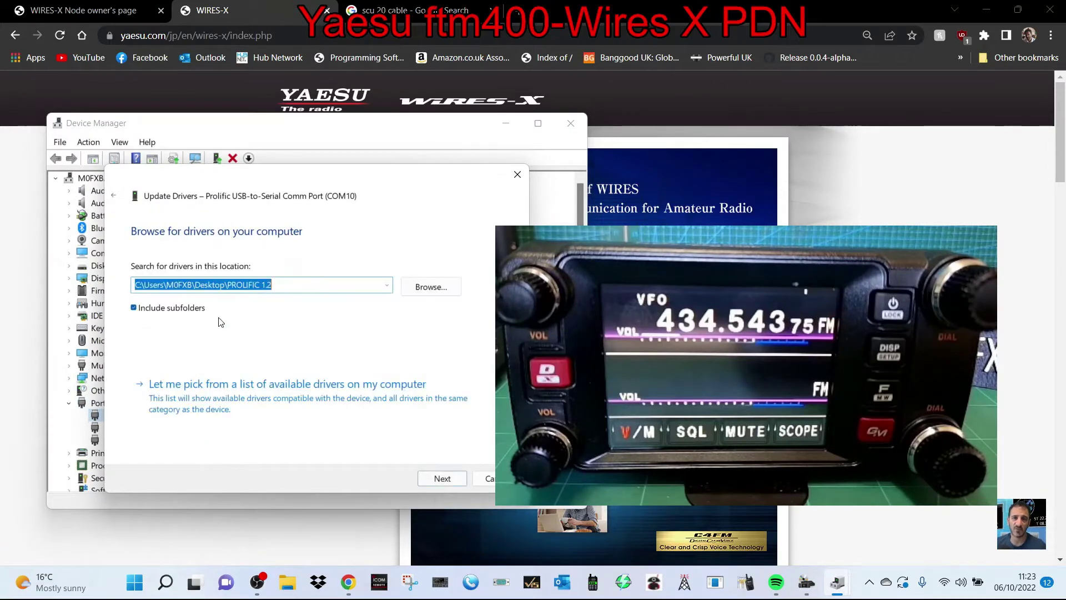
pyautogui.click(189, 406)
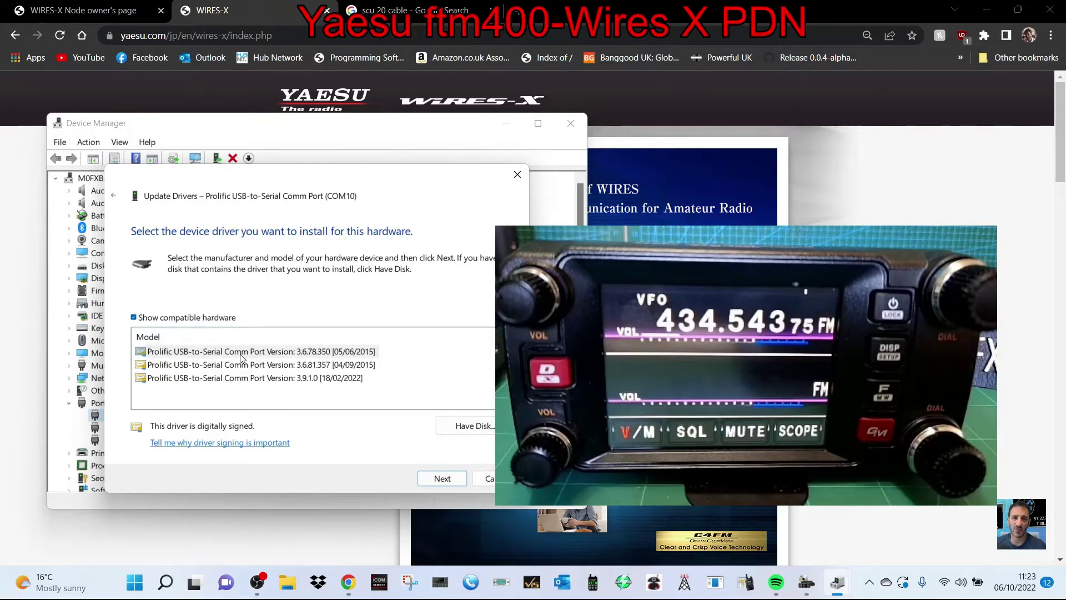
pyautogui.click(517, 174)
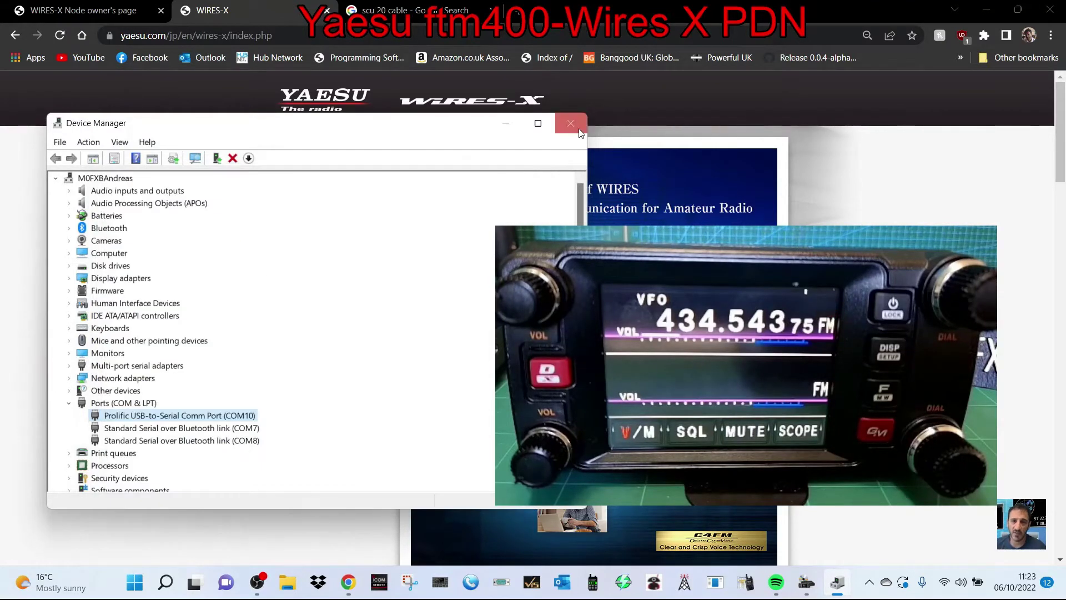
pyautogui.click(571, 122)
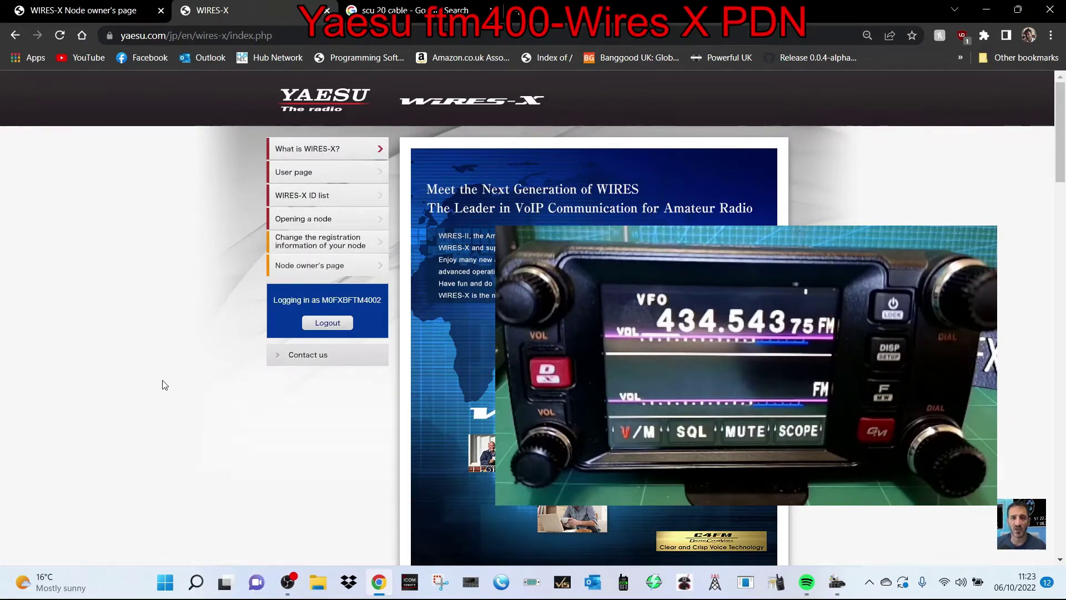
# Examine the software and driver downloads for the FTM-400DR/XDR on the Yaesu site and return to the WIRES-X page
pyautogui.click(388, 10)
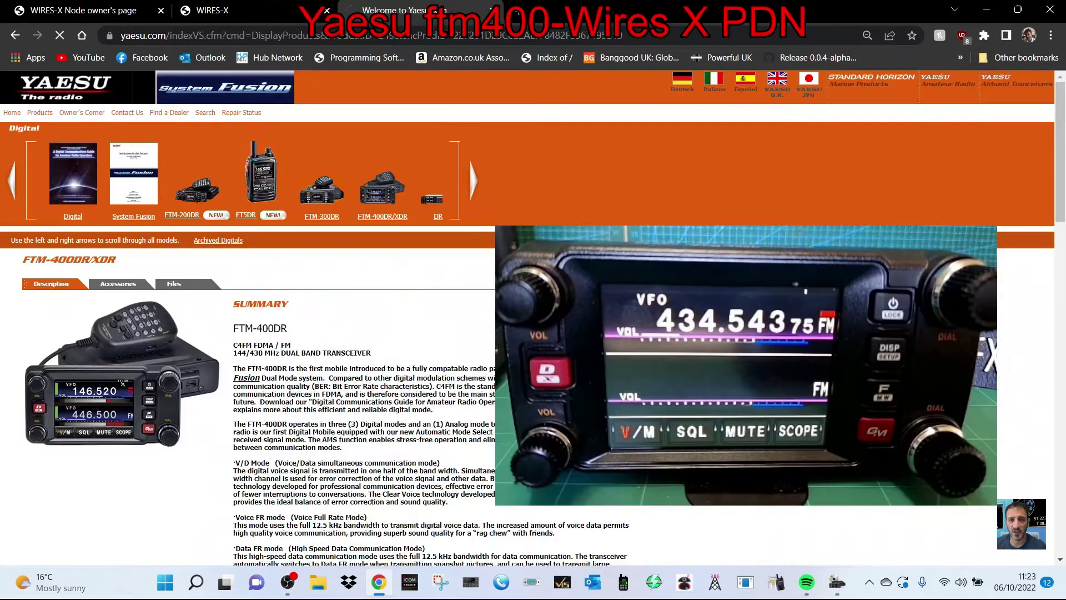
pyautogui.click(173, 286)
pyautogui.scroll(-10, 219, 372)
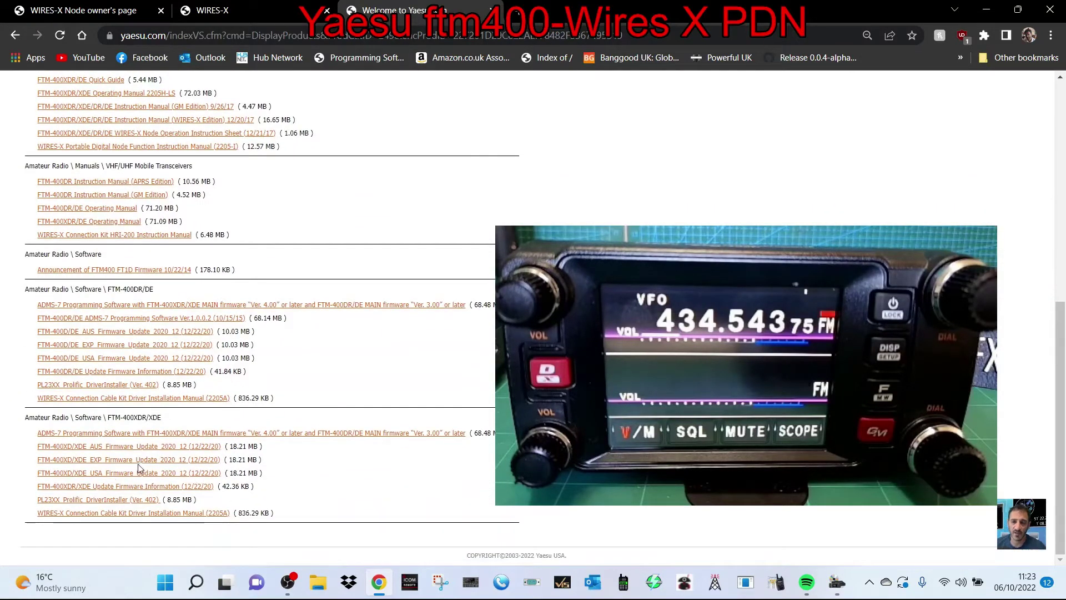
pyautogui.click(266, 8)
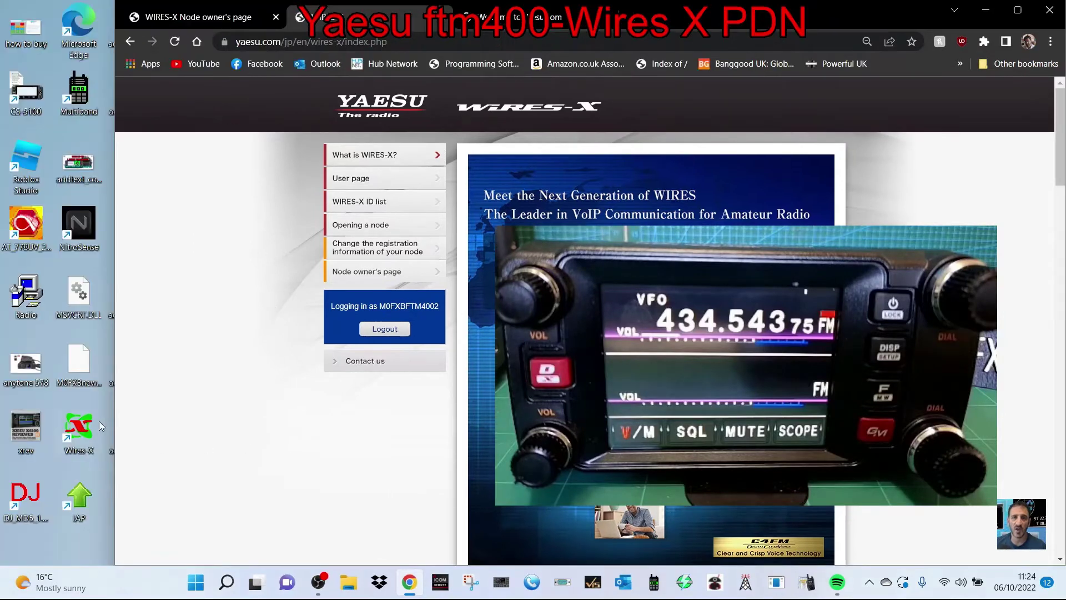
# Launch WIRES-X, choose the 10:Prolific USB-to-Serial port, and check the port number in Device Manager
pyautogui.doubleClick(87, 428)
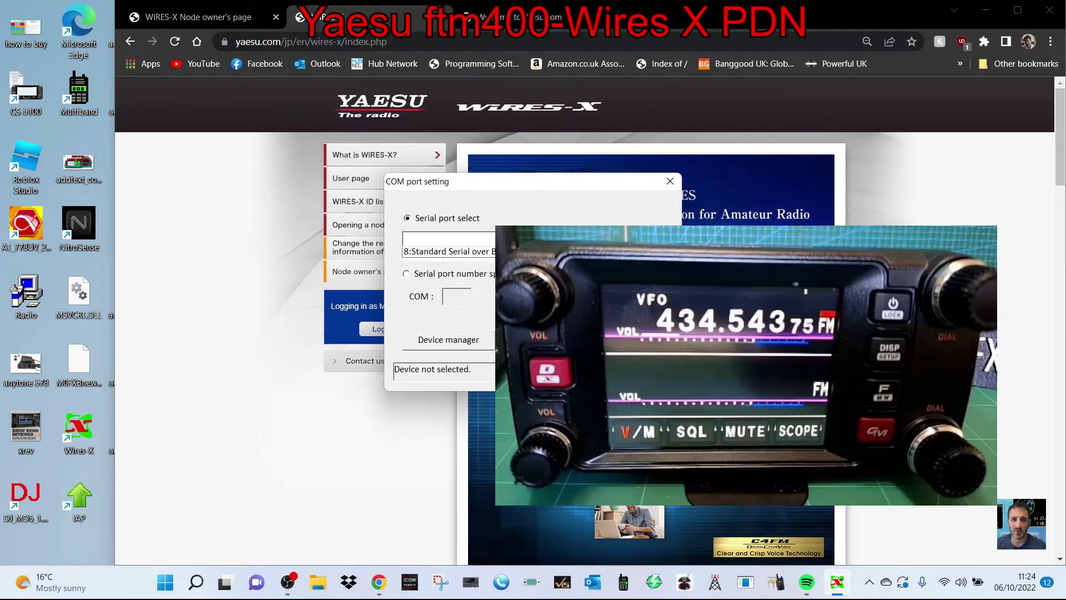
pyautogui.click(448, 254)
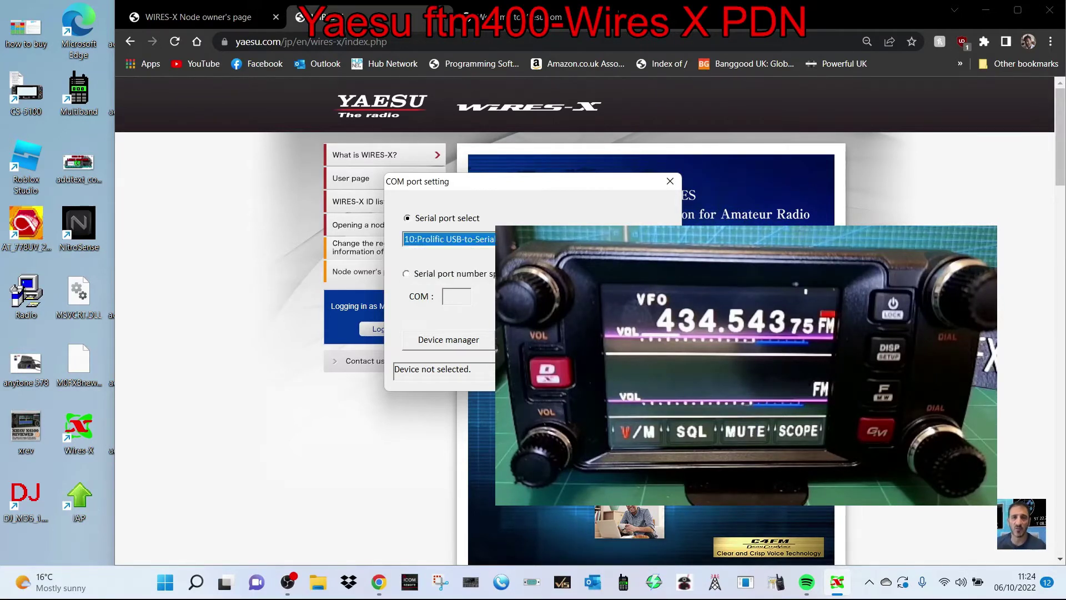
pyautogui.rightClick(160, 587)
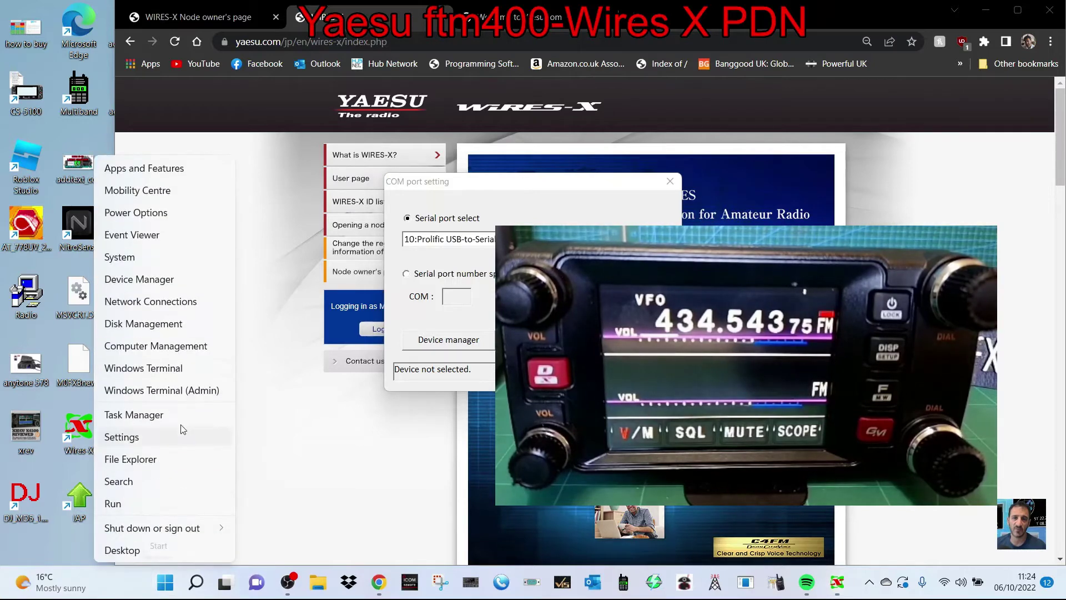
pyautogui.click(150, 284)
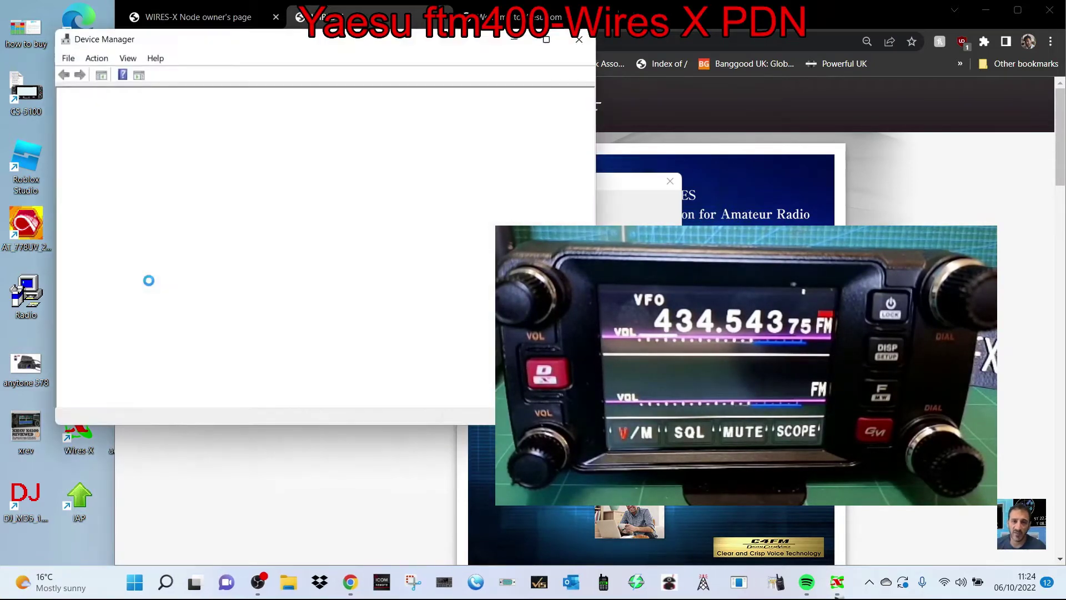
pyautogui.doubleClick(131, 320)
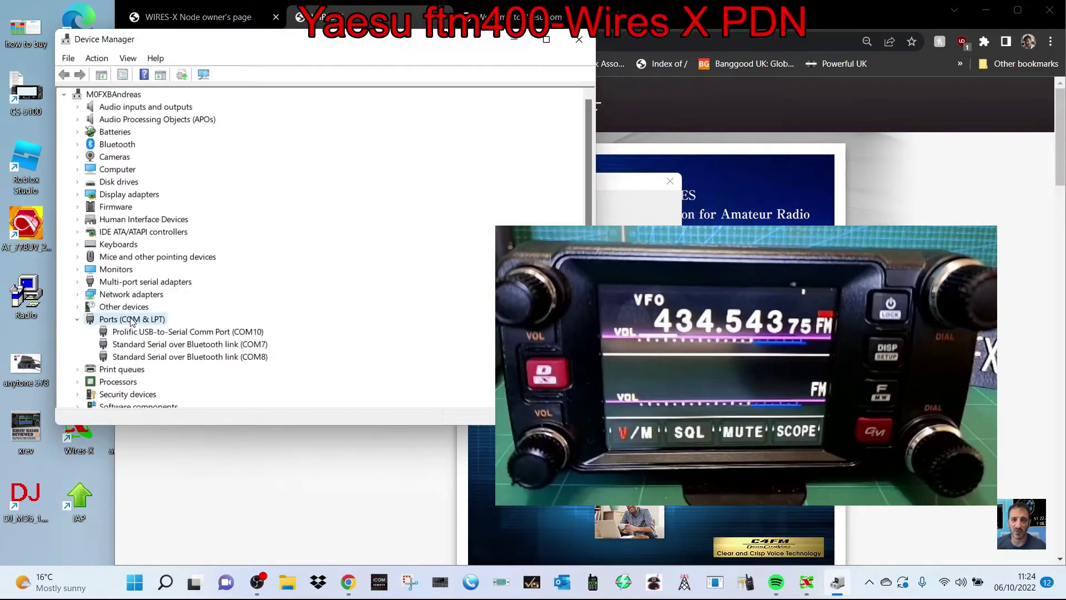
pyautogui.click(579, 39)
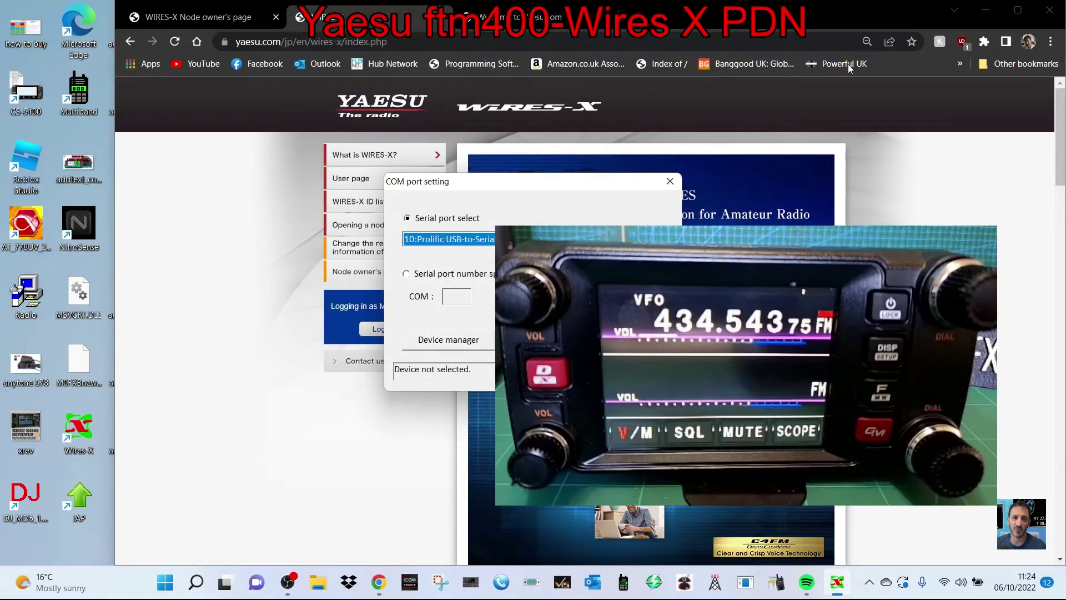
# Maximize the browser, return to the WIRES-X COM port setting, and select the 10:Prolific USB-to-Serial port again
pyautogui.click(1018, 10)
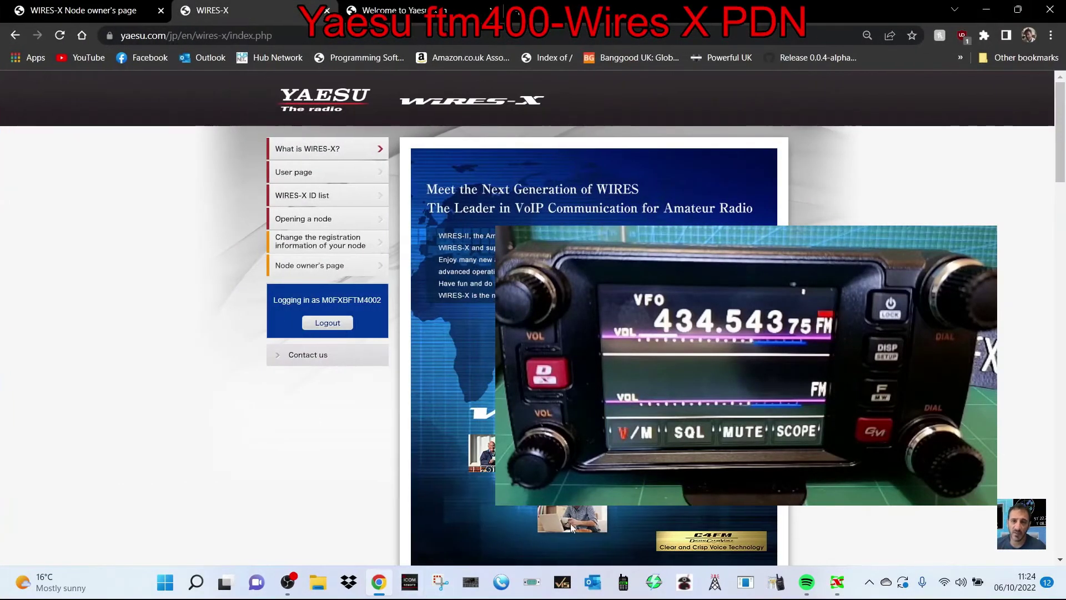
pyautogui.click(837, 582)
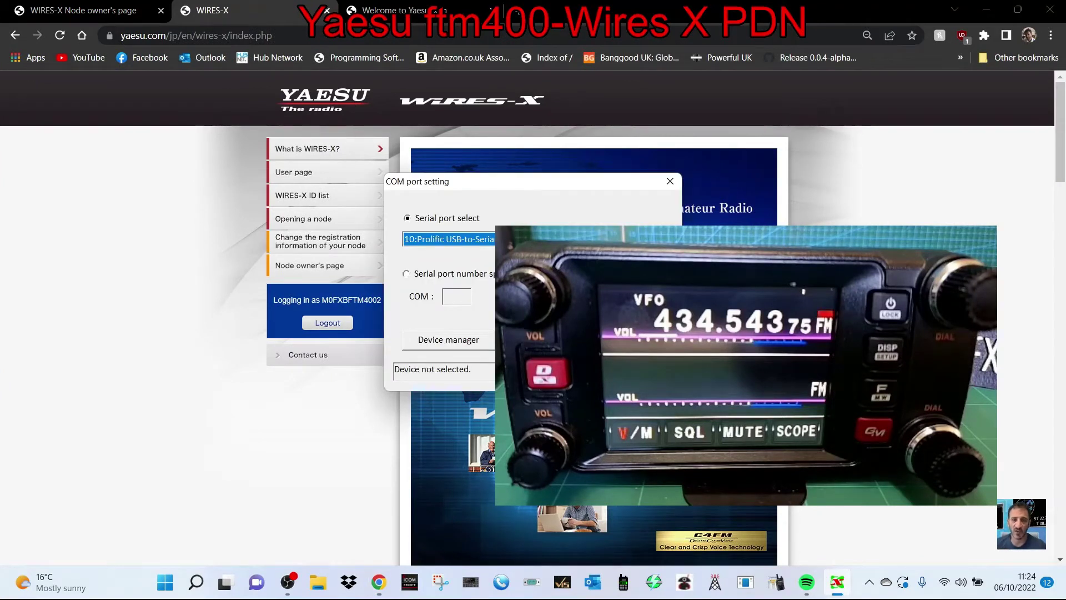
pyautogui.click(449, 238)
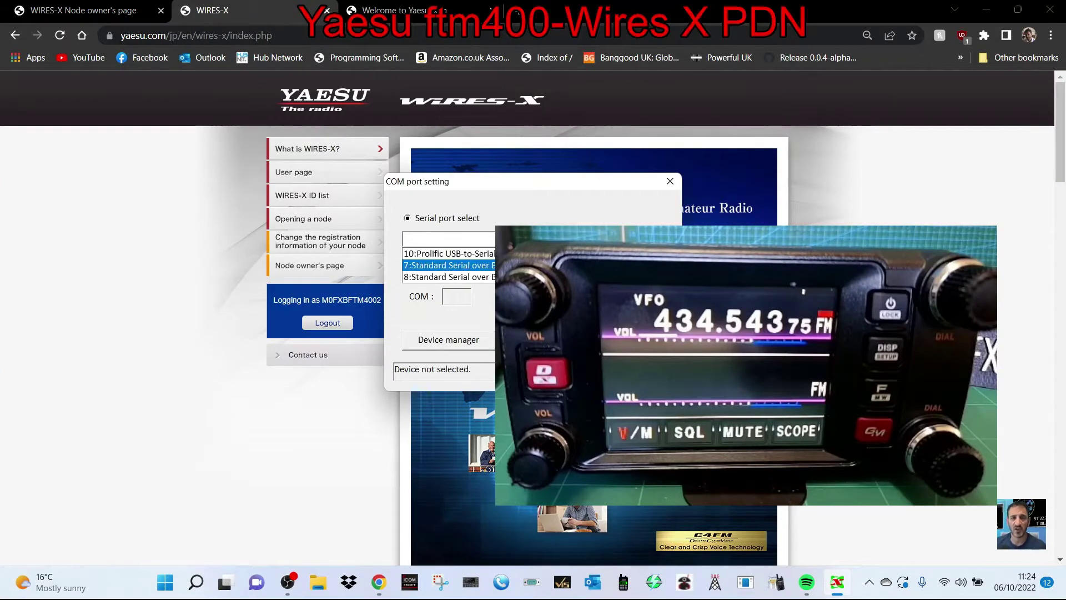
pyautogui.click(439, 248)
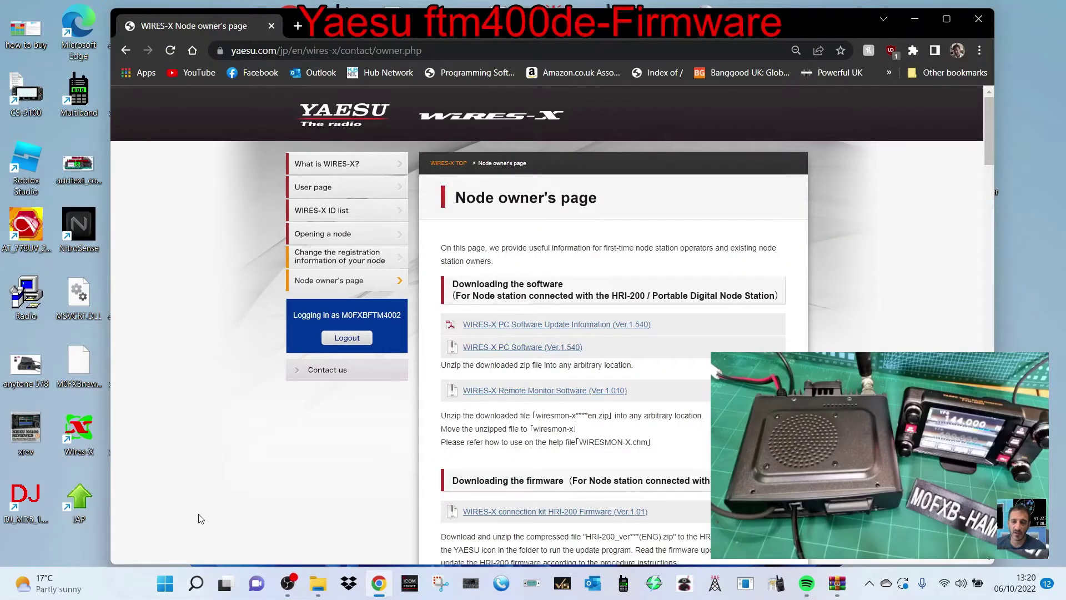
# Open WIRES-X and execute Retry Activation to delete the node's server registration
pyautogui.doubleClick(80, 432)
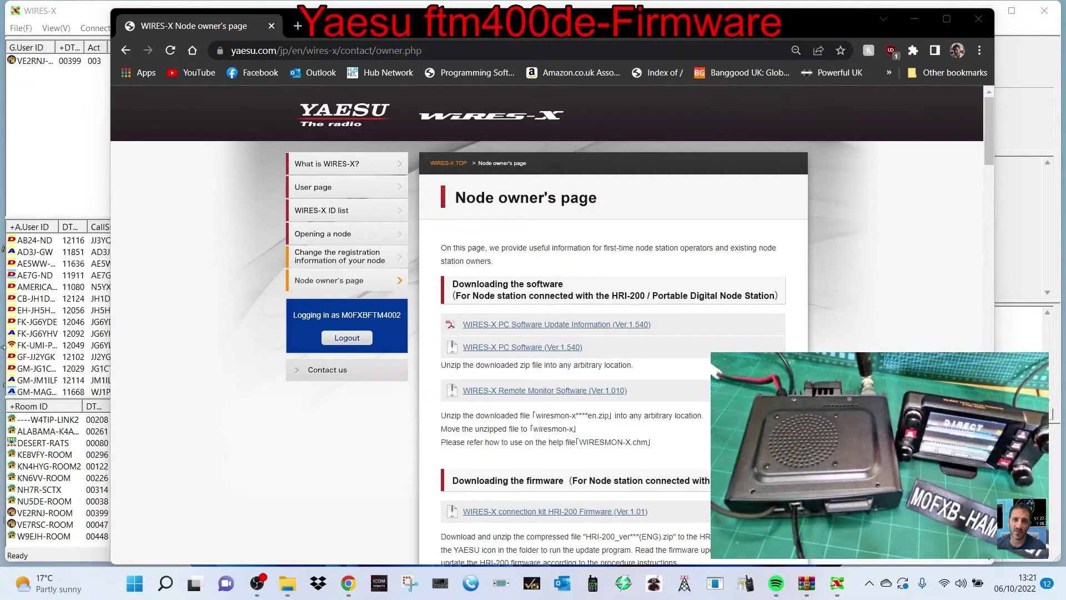
pyautogui.click(75, 133)
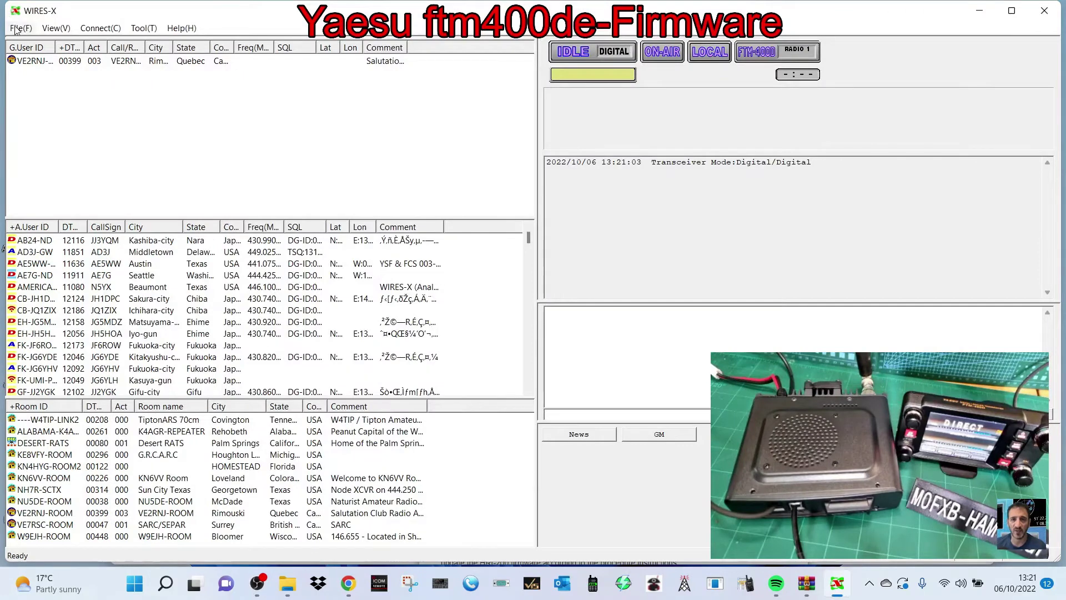
pyautogui.click(17, 29)
pyautogui.click(45, 93)
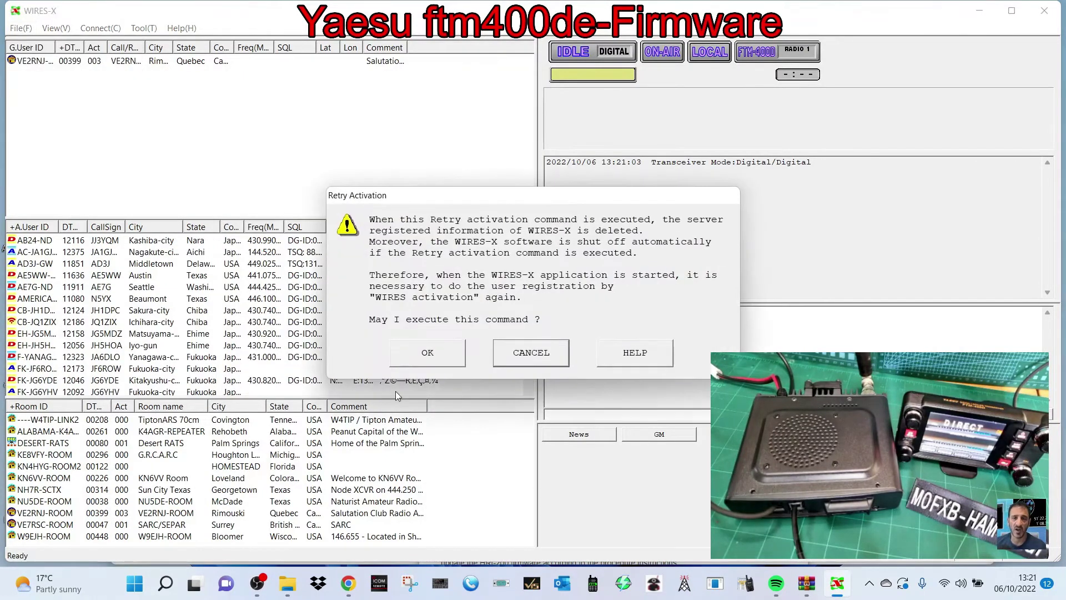
pyautogui.click(428, 352)
pyautogui.click(518, 317)
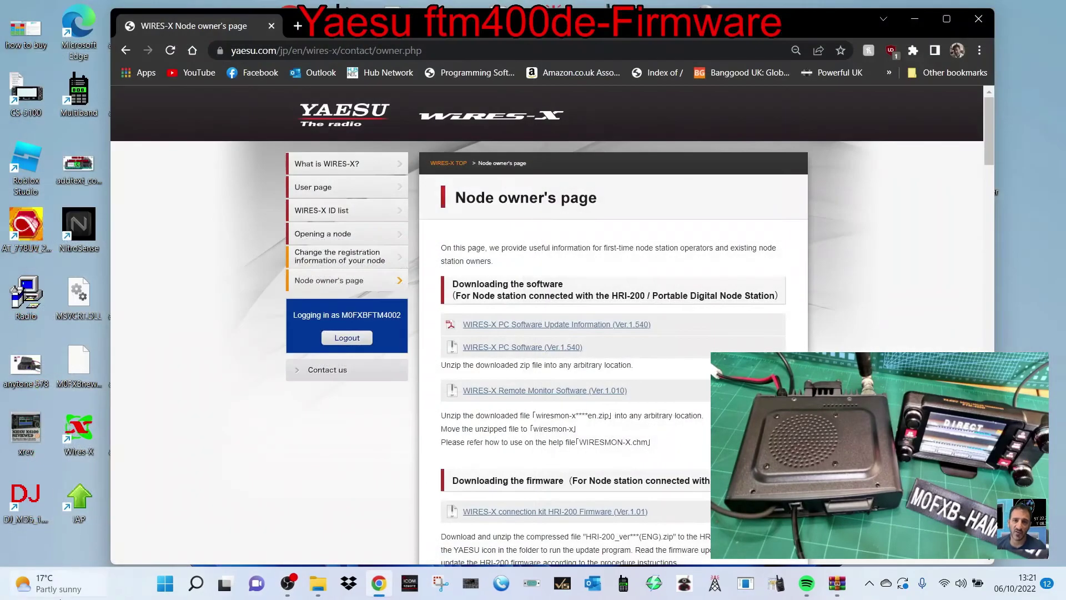
# Relaunch WIRES-X and check the COM and LPT ports in Device Manager
pyautogui.doubleClick(79, 431)
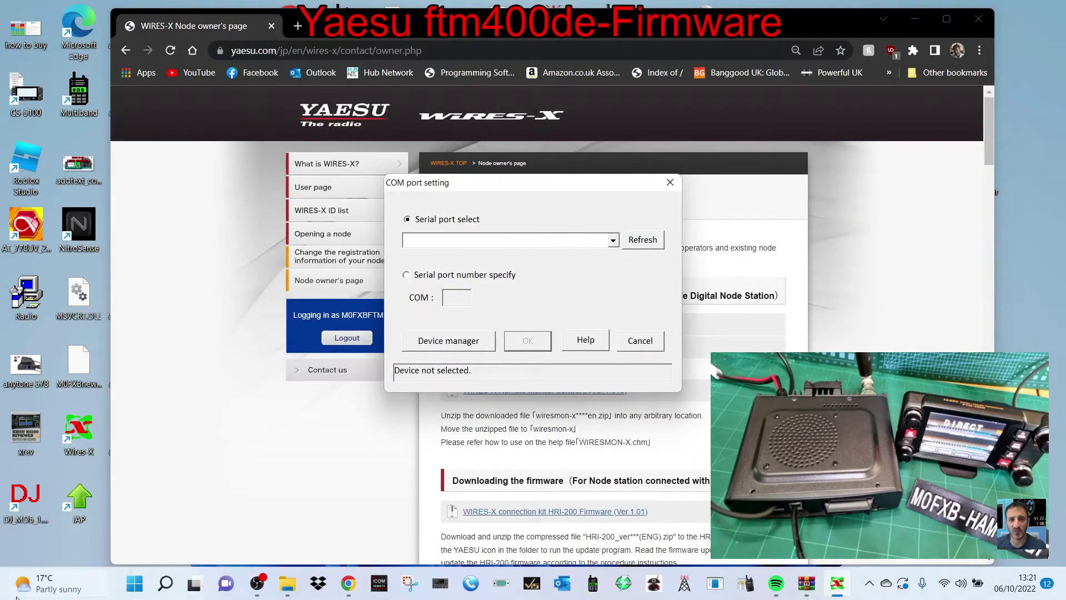
pyautogui.rightClick(134, 583)
pyautogui.click(109, 283)
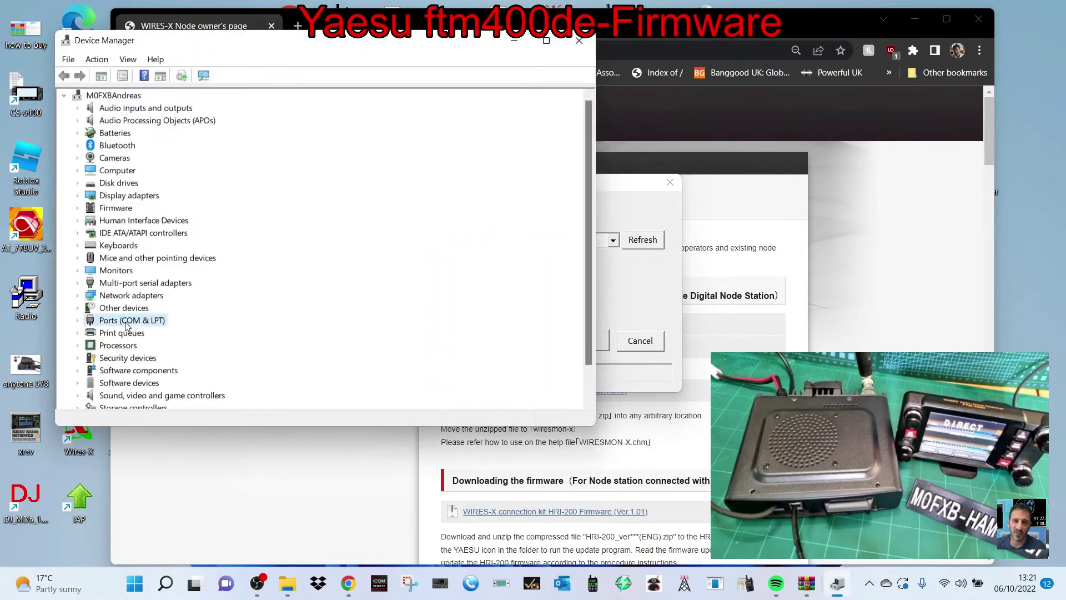
pyautogui.doubleClick(125, 320)
pyautogui.click(579, 40)
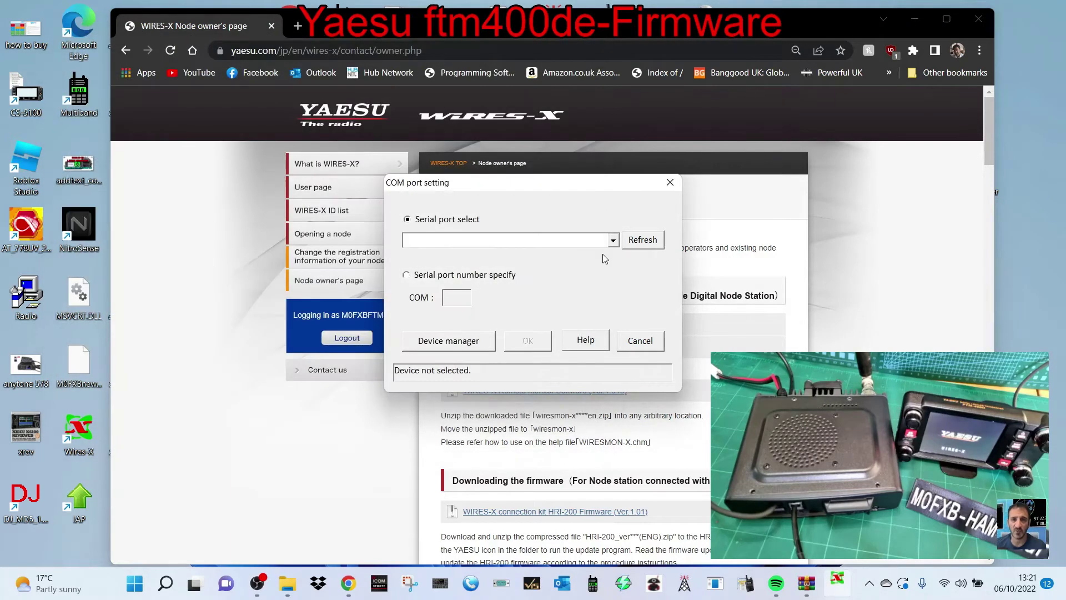
# Refresh the serial port list and set the WIRES-X port to 10:Prolific USB-to-Serial Comm Port (COM10)
pyautogui.click(642, 240)
pyautogui.click(613, 240)
pyautogui.click(572, 249)
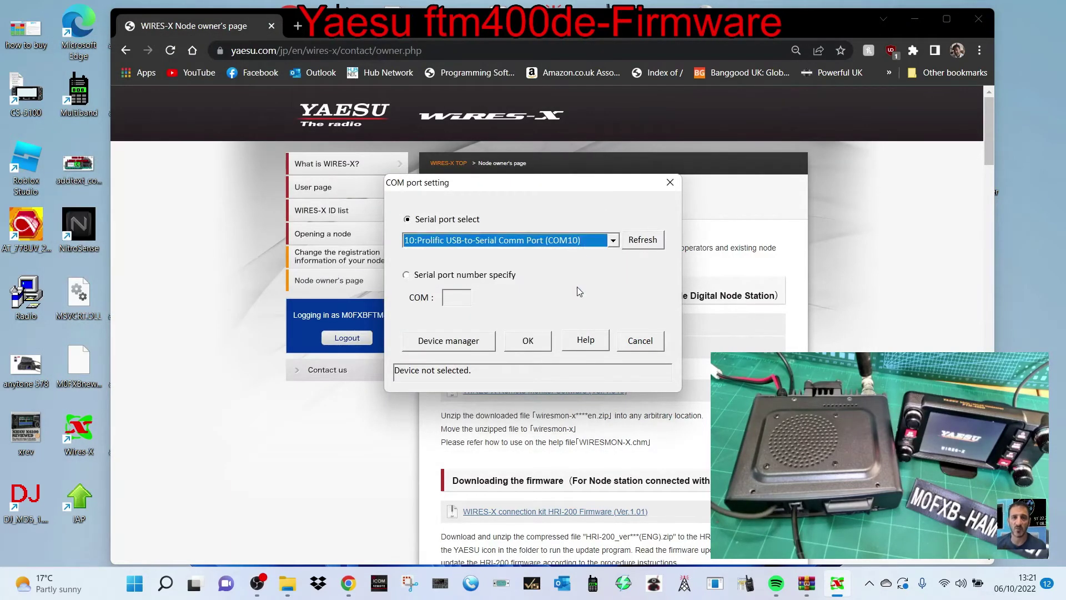
pyautogui.click(528, 341)
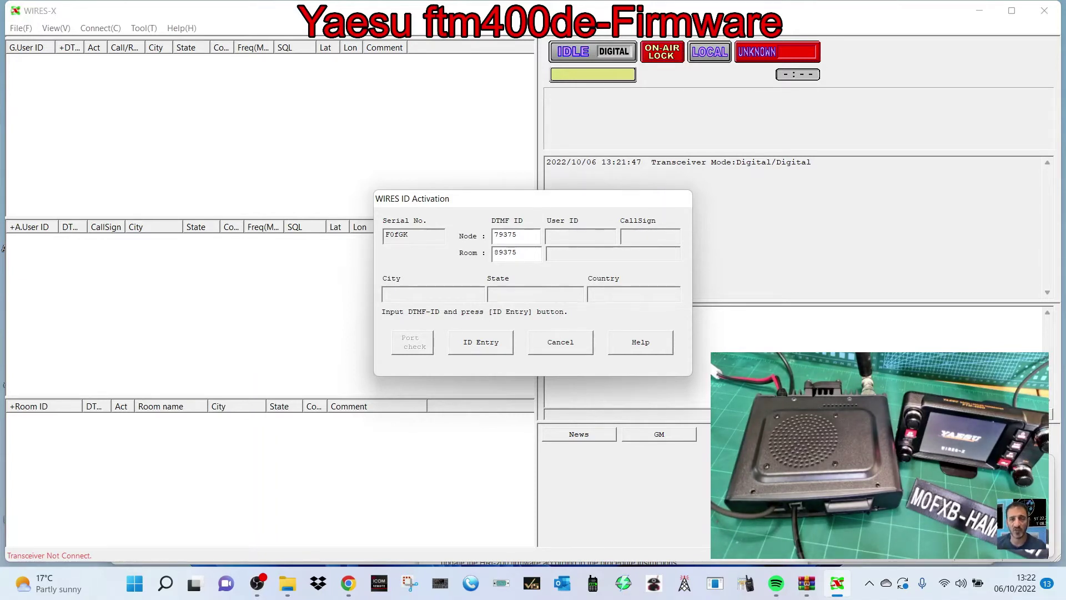
# Register the node and room with the prefilled DTMF IDs and complete the WIRES ID activation
pyautogui.click(496, 345)
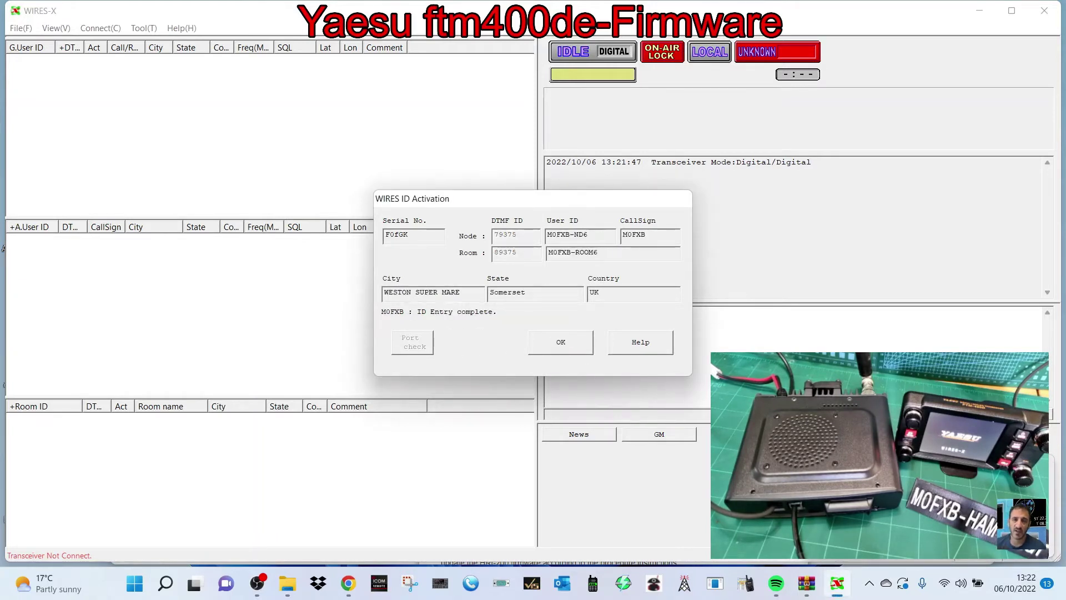
pyautogui.click(561, 345)
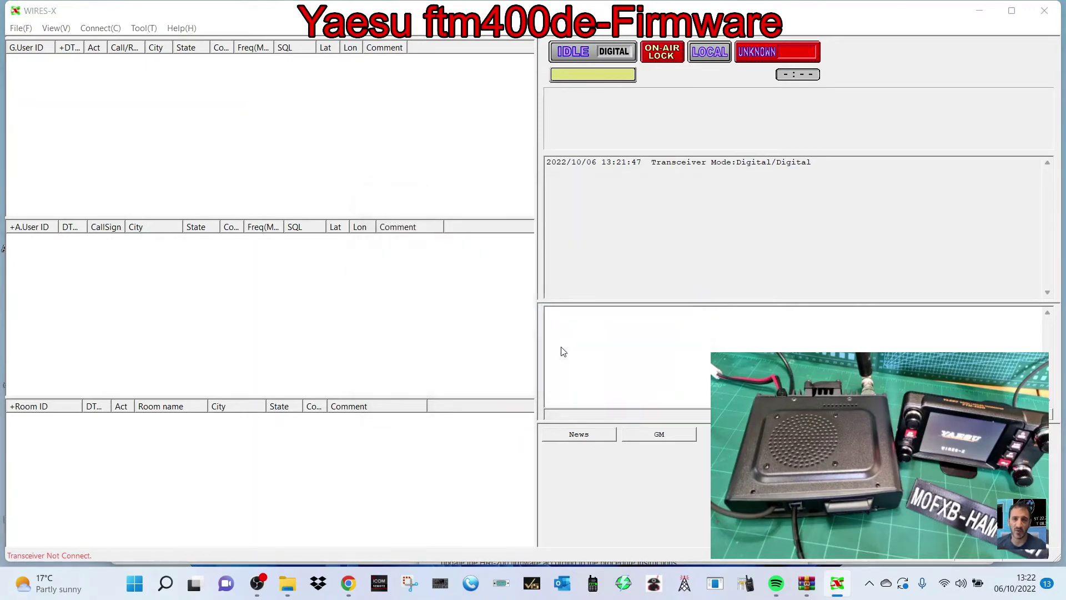
pyautogui.click(487, 454)
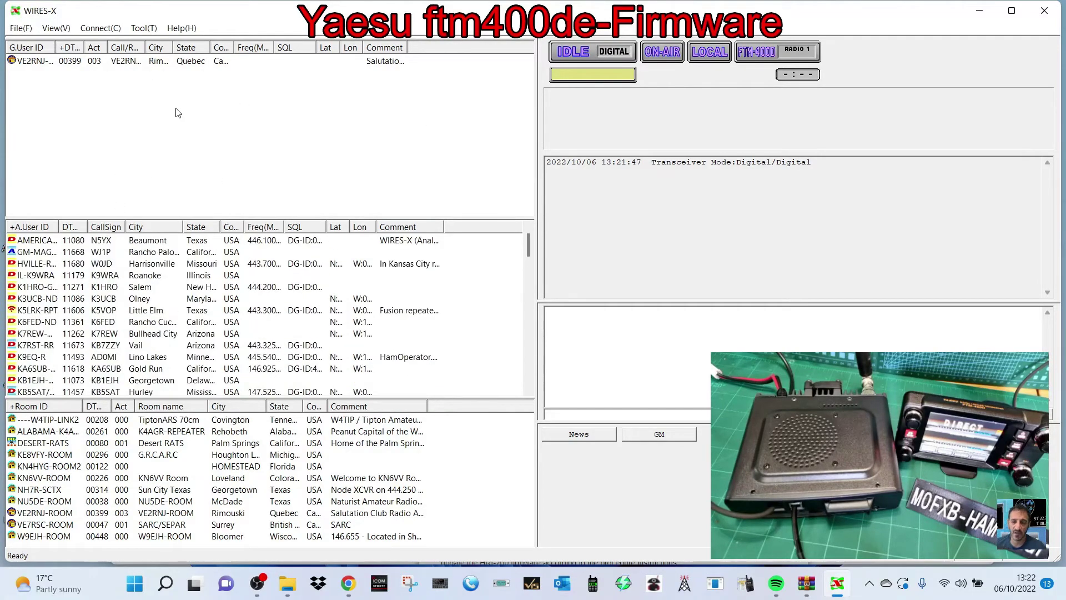
# Add NU5DE-ROOM to the bookmark list and connect the node to room ID 21080
pyautogui.rightClick(151, 507)
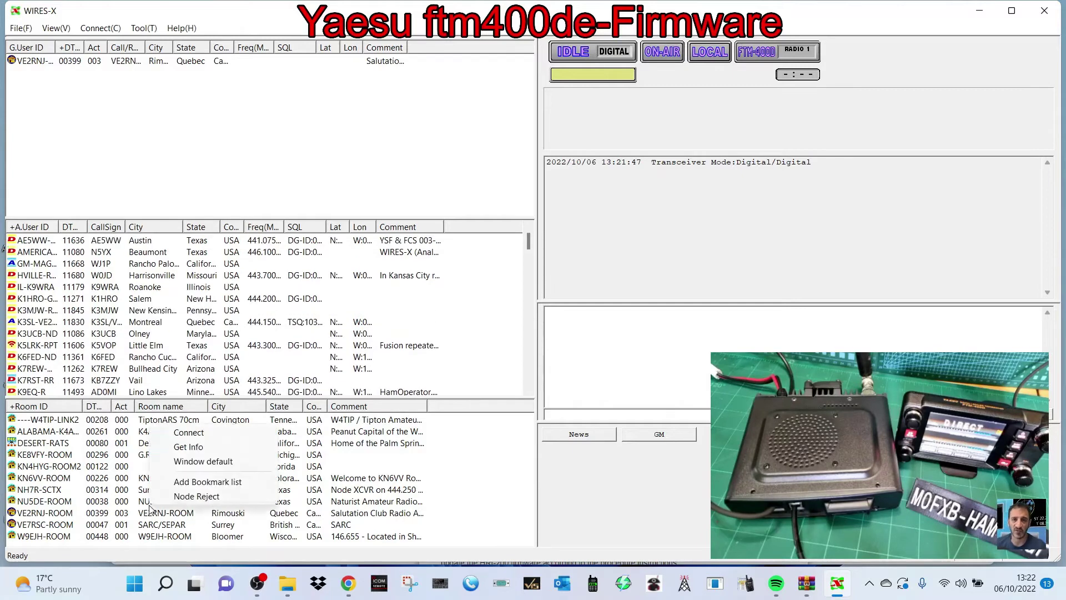
pyautogui.click(224, 487)
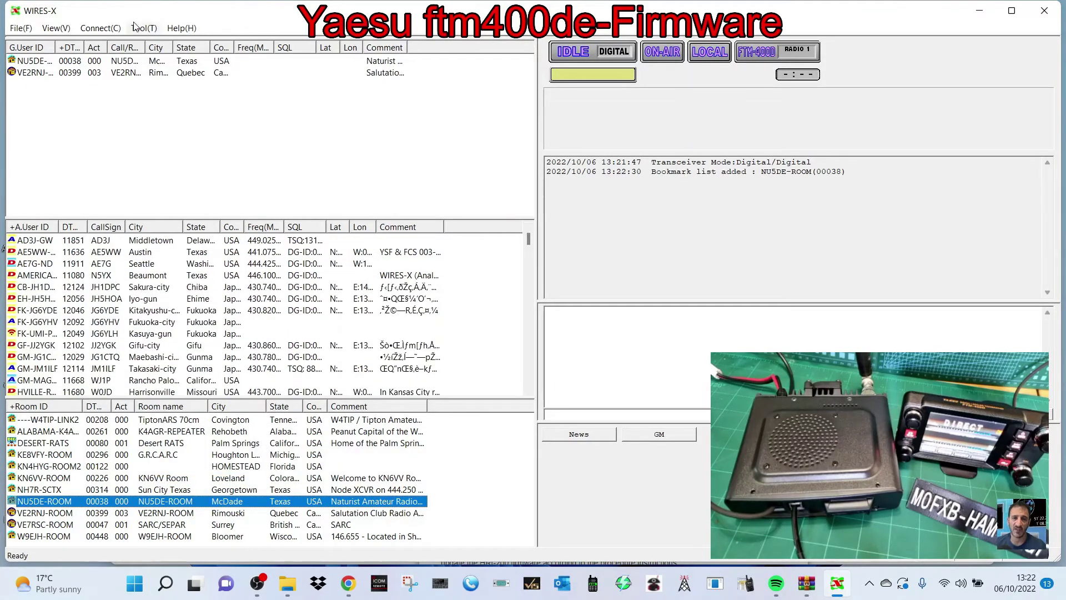
pyautogui.click(109, 27)
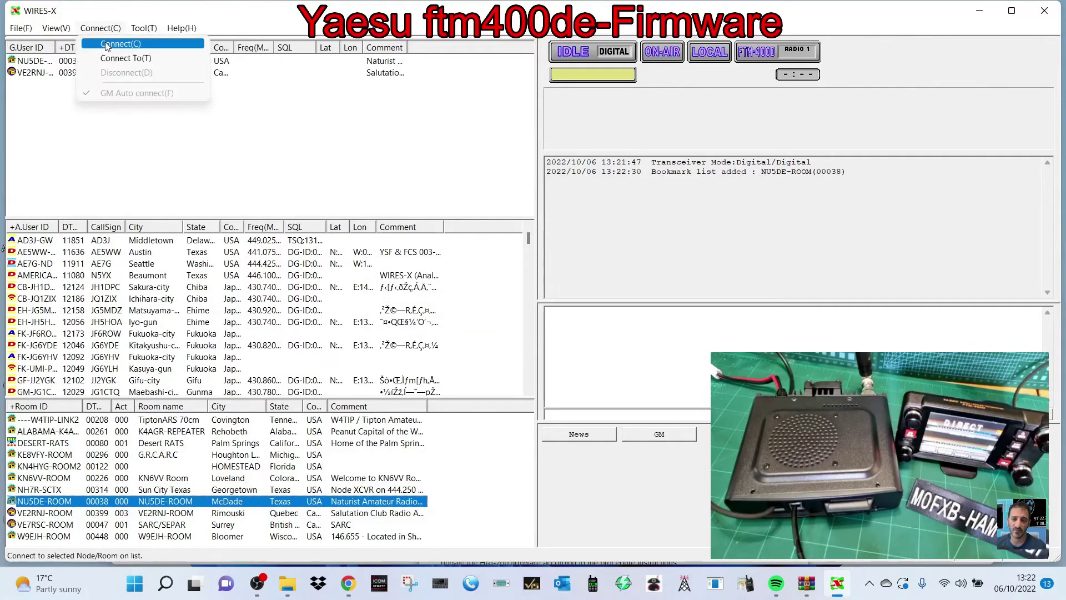
pyautogui.click(125, 58)
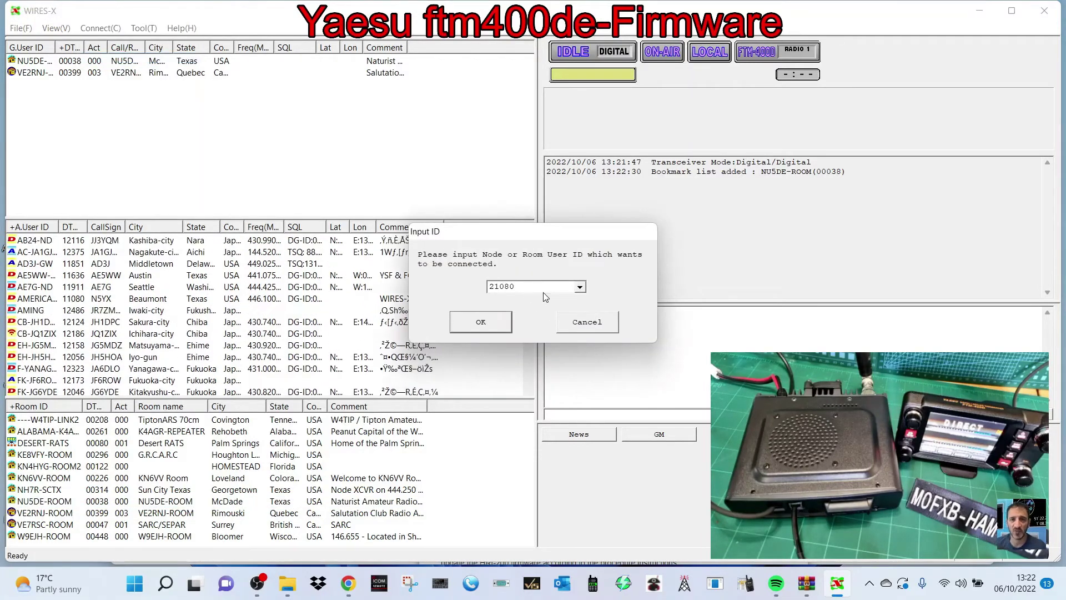
pyautogui.click(485, 320)
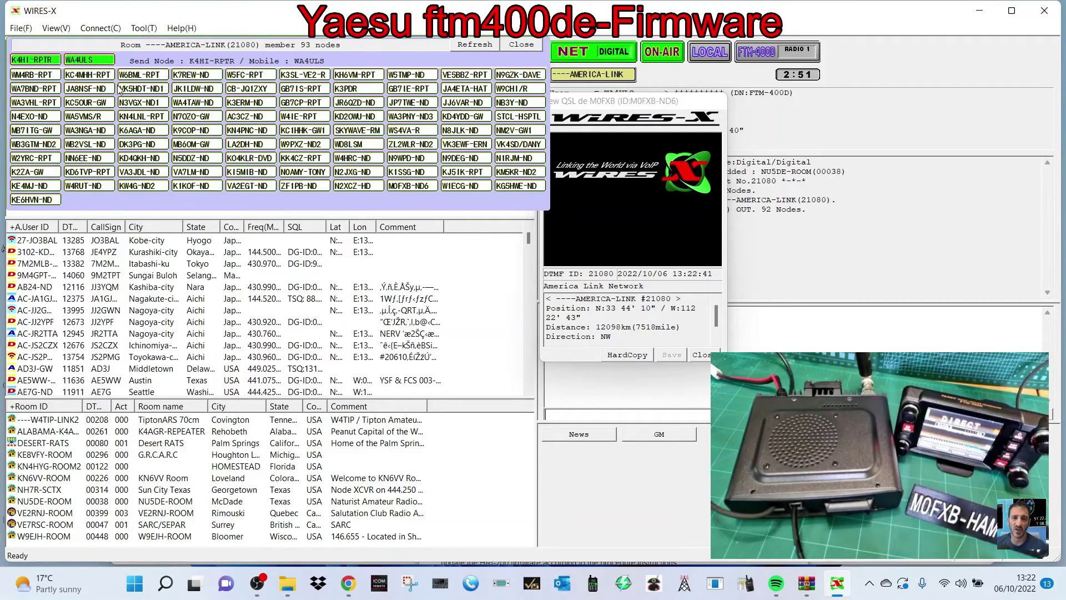
pyautogui.click(19, 28)
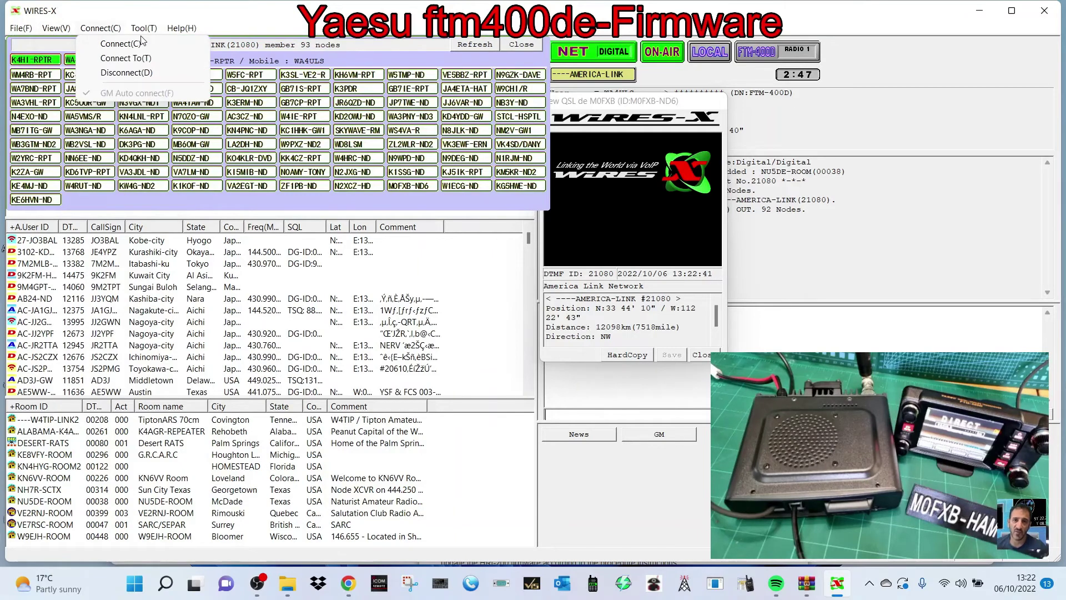
pyautogui.moveTo(181, 28)
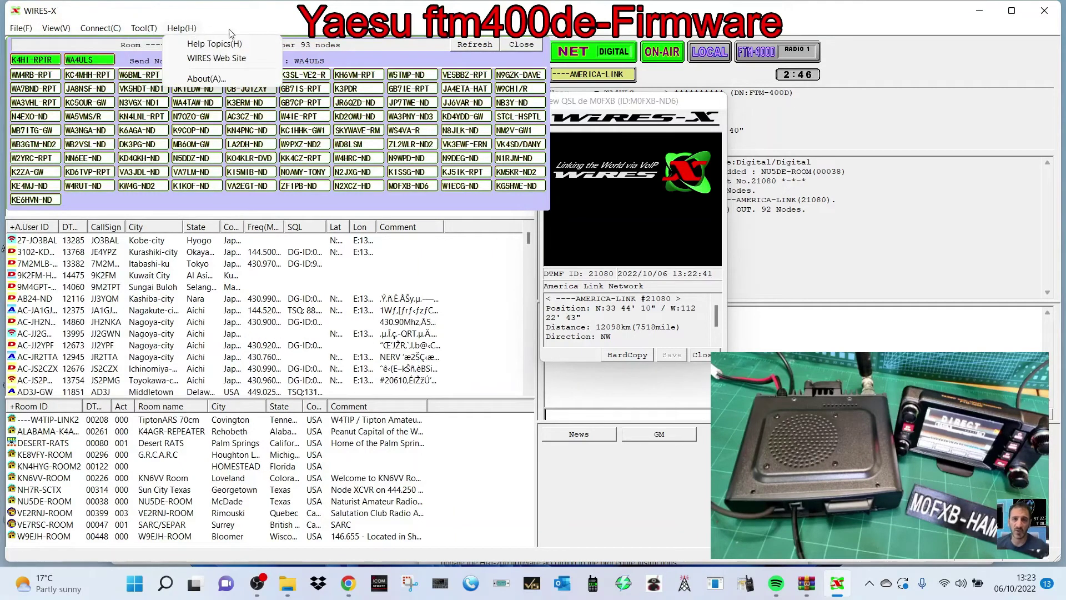
pyautogui.click(934, 218)
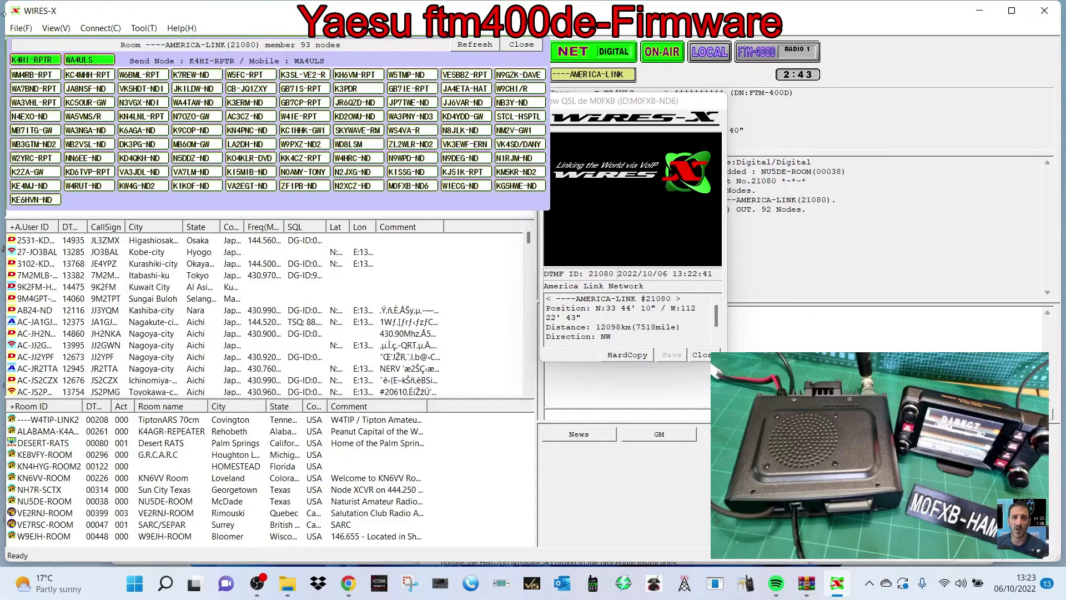
# Review the voice channel settings in the Transceiver configuration and accept them as they are
pyautogui.click(91, 29)
pyautogui.moveTo(21, 28)
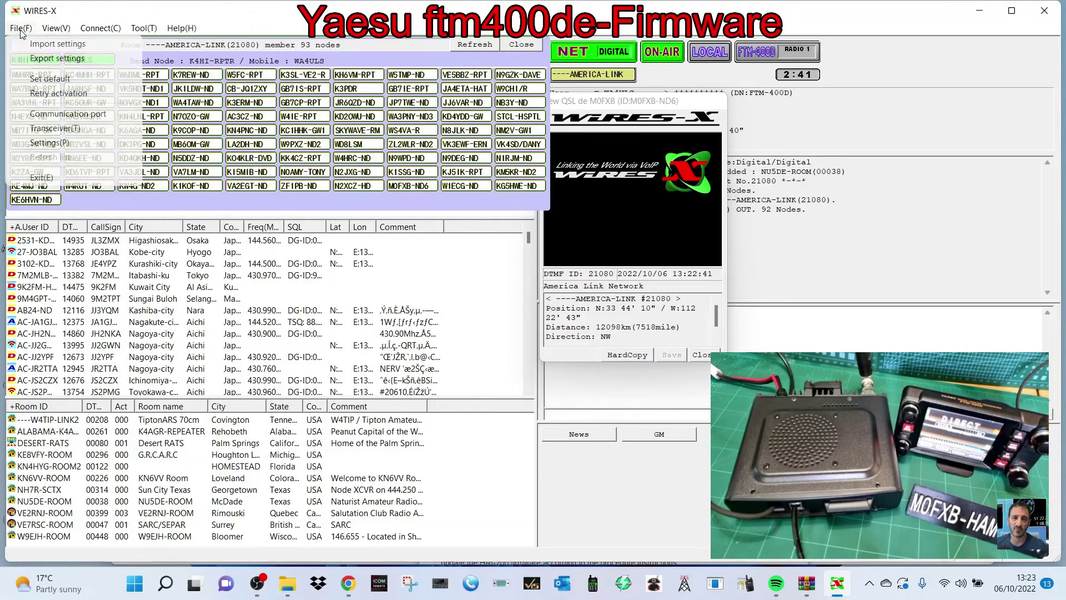
pyautogui.click(43, 128)
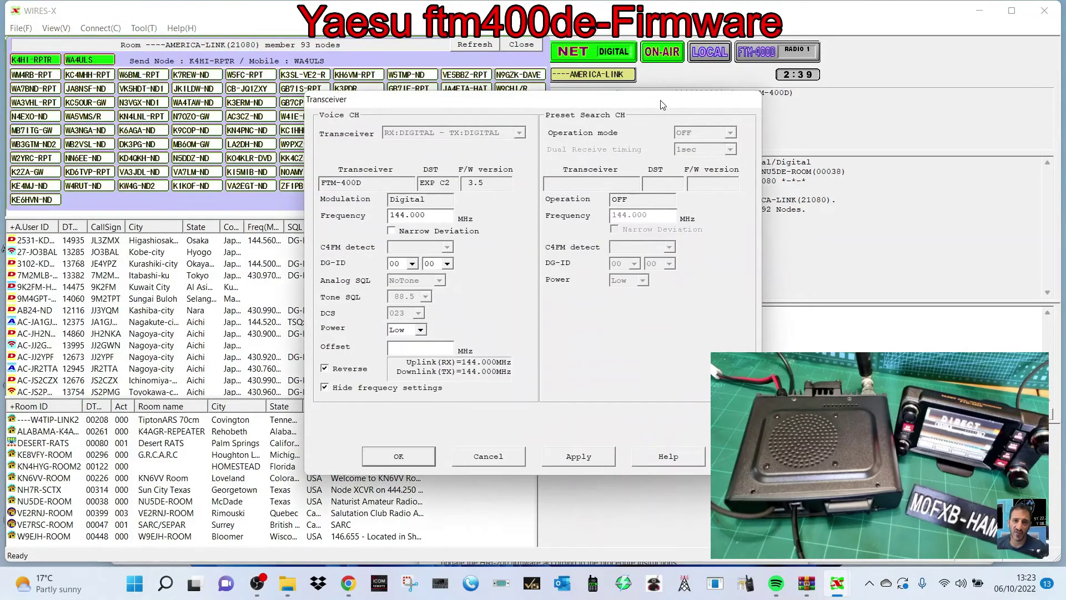
pyautogui.moveTo(661, 103); pyautogui.dragTo(412, 108)
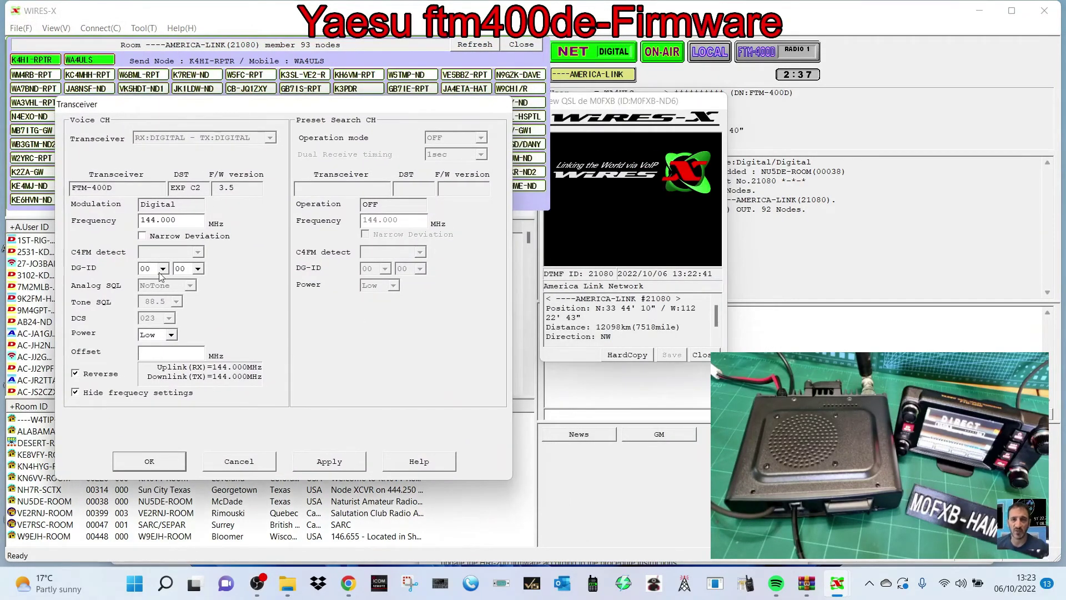
pyautogui.click(148, 460)
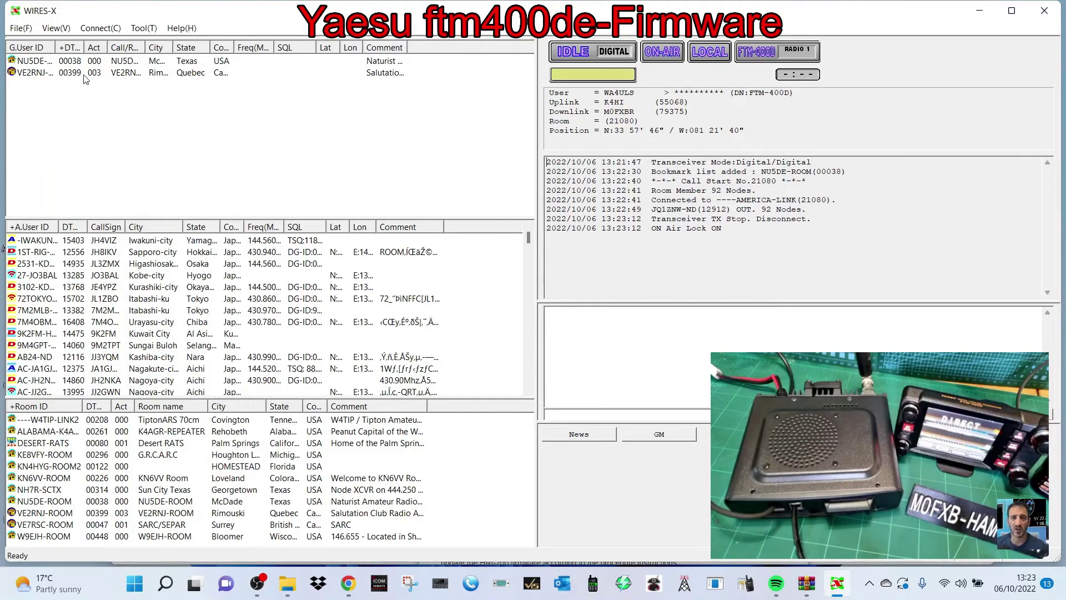
# Reconnect the node to room ID 21080 using the prefilled ID
pyautogui.click(100, 27)
pyautogui.click(125, 62)
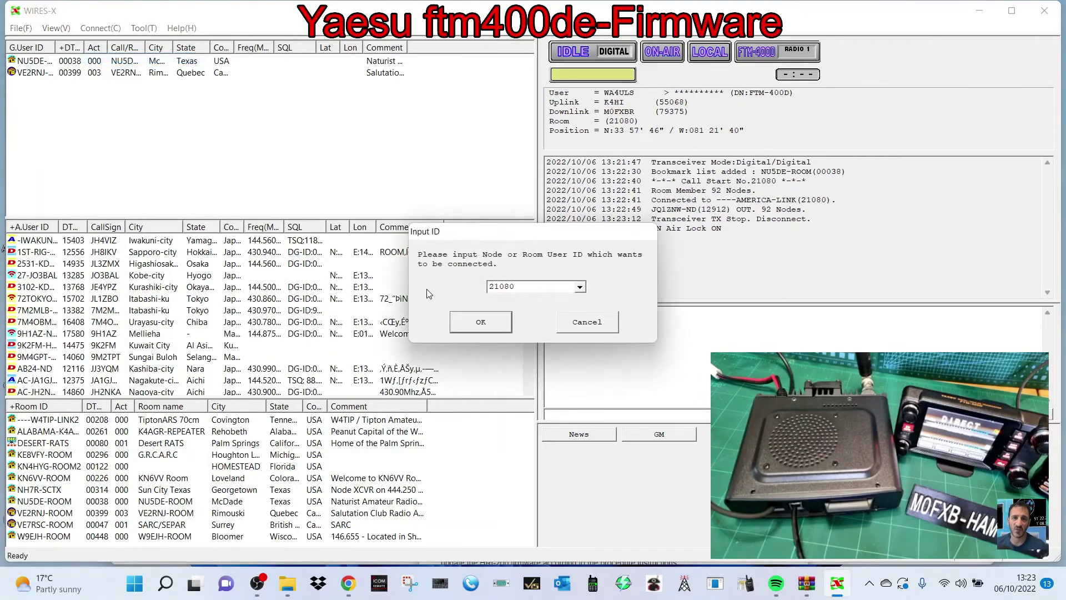
pyautogui.click(471, 322)
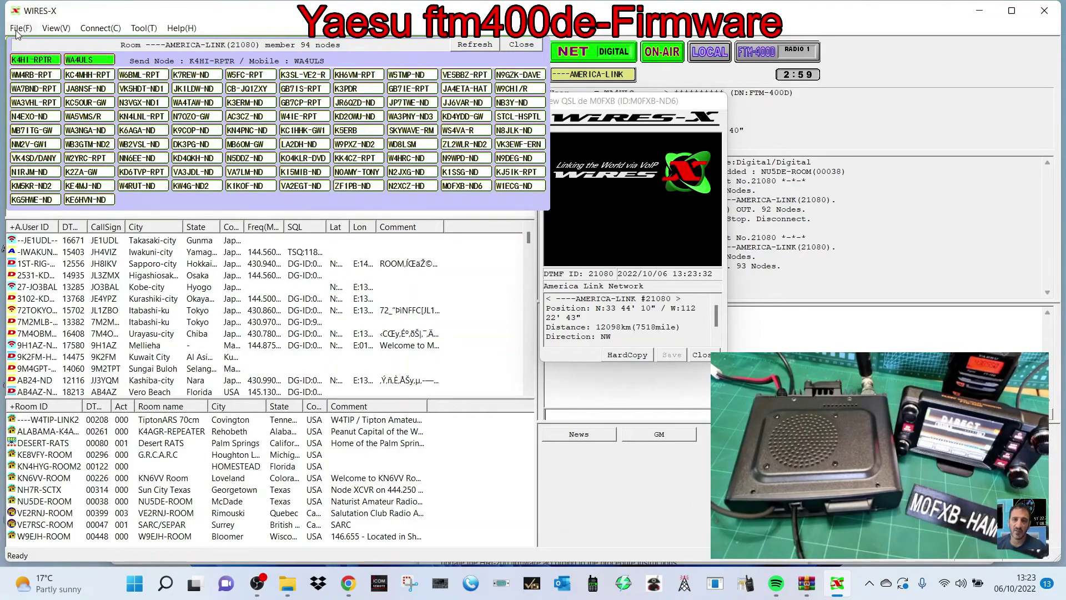
# Set the transceiver's voice channel frequency to 438.550 MHz and accept the settings
pyautogui.click(18, 31)
pyautogui.click(50, 129)
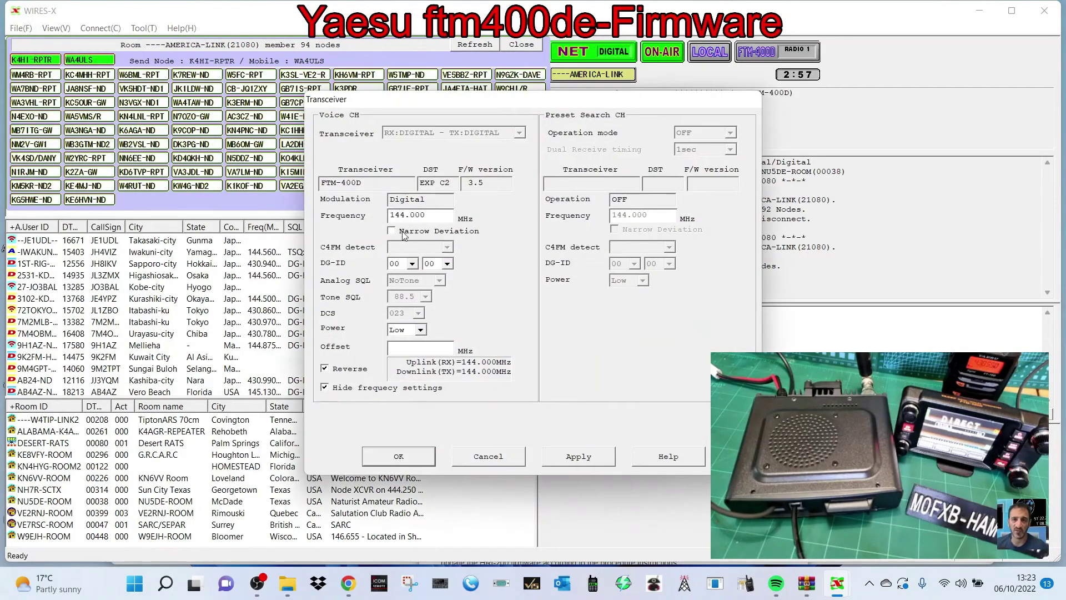
pyautogui.doubleClick(432, 214)
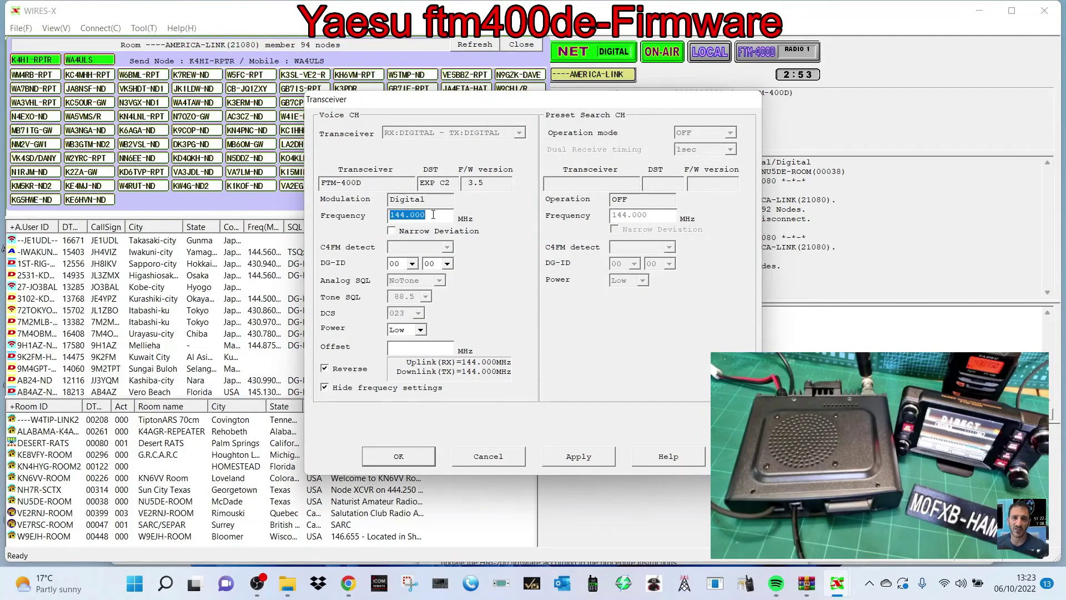
pyautogui.write('438.550')
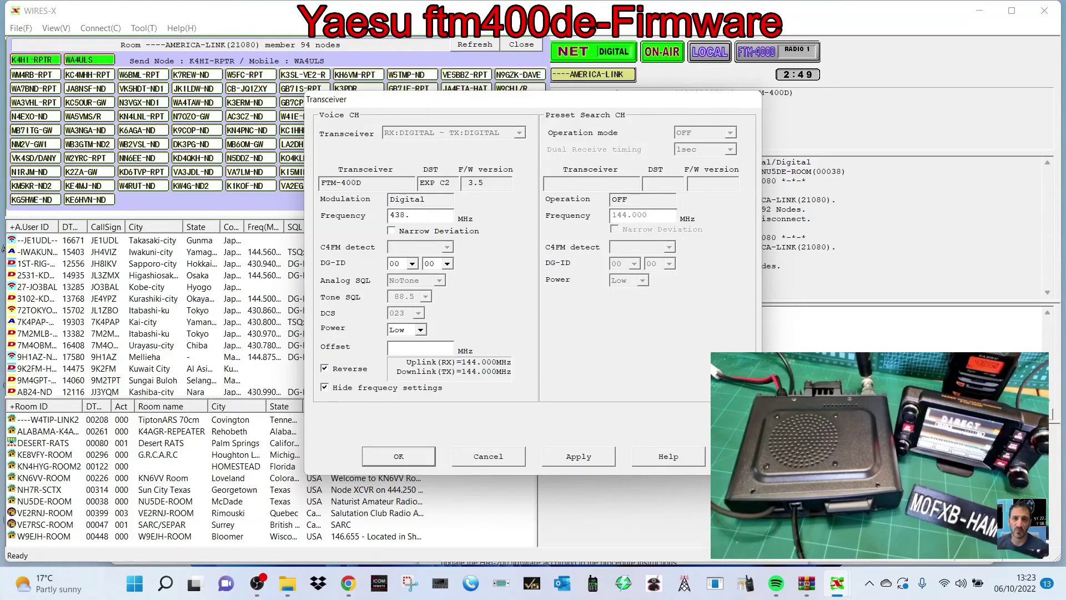
pyautogui.click(400, 456)
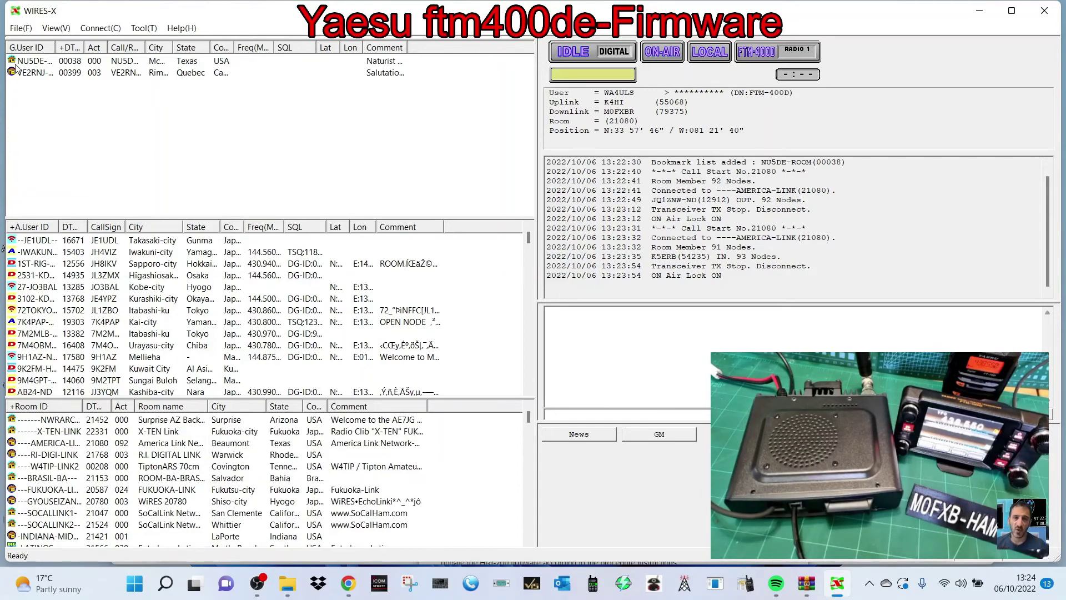
# Call room ID 21080 again on the new voice channel frequency
pyautogui.click(98, 28)
pyautogui.click(106, 57)
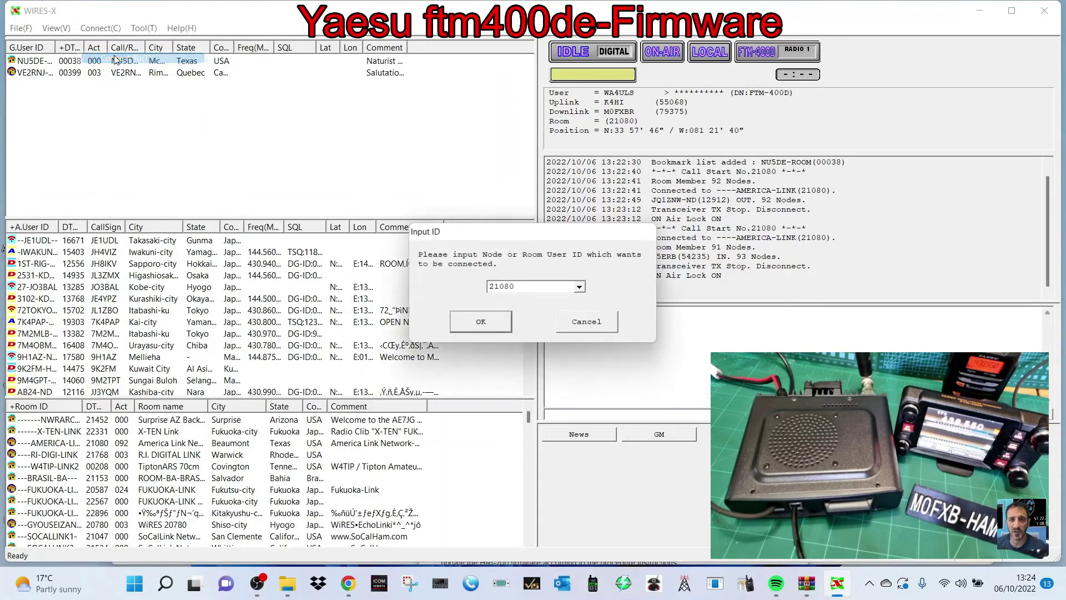
pyautogui.click(480, 328)
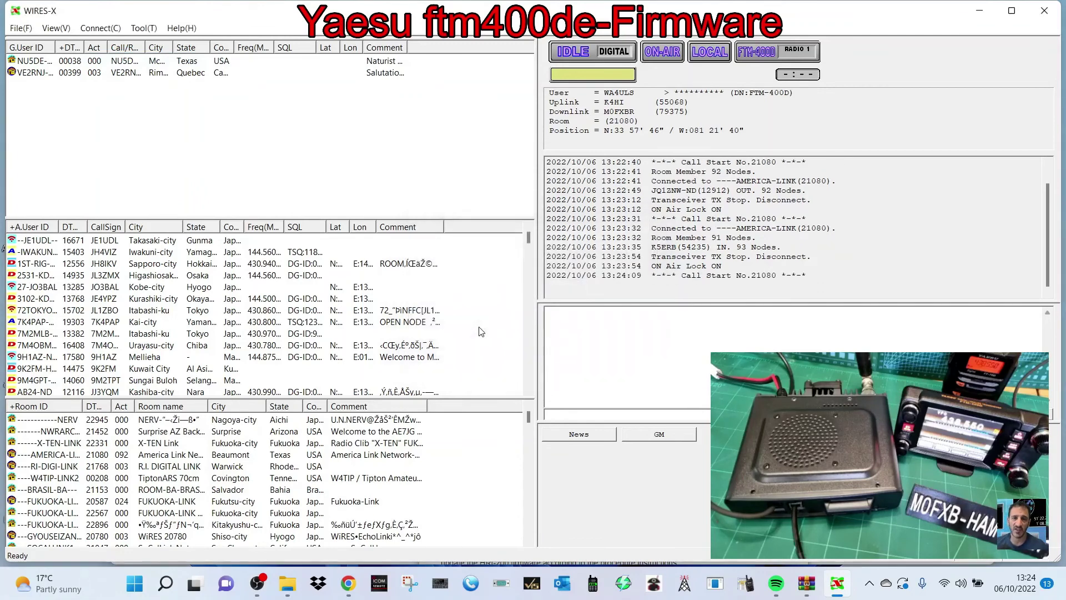